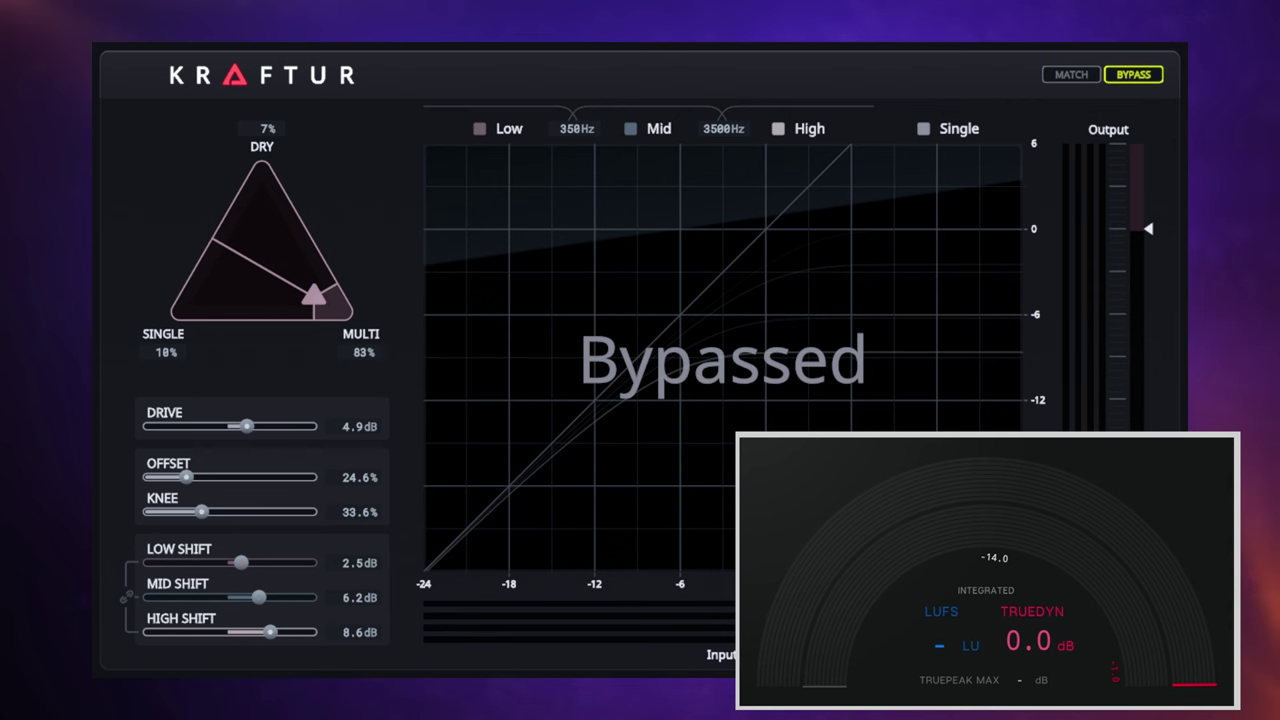
# Start audio playback and take Kraftur out of bypass so it processes the sound
pyautogui.press('space')
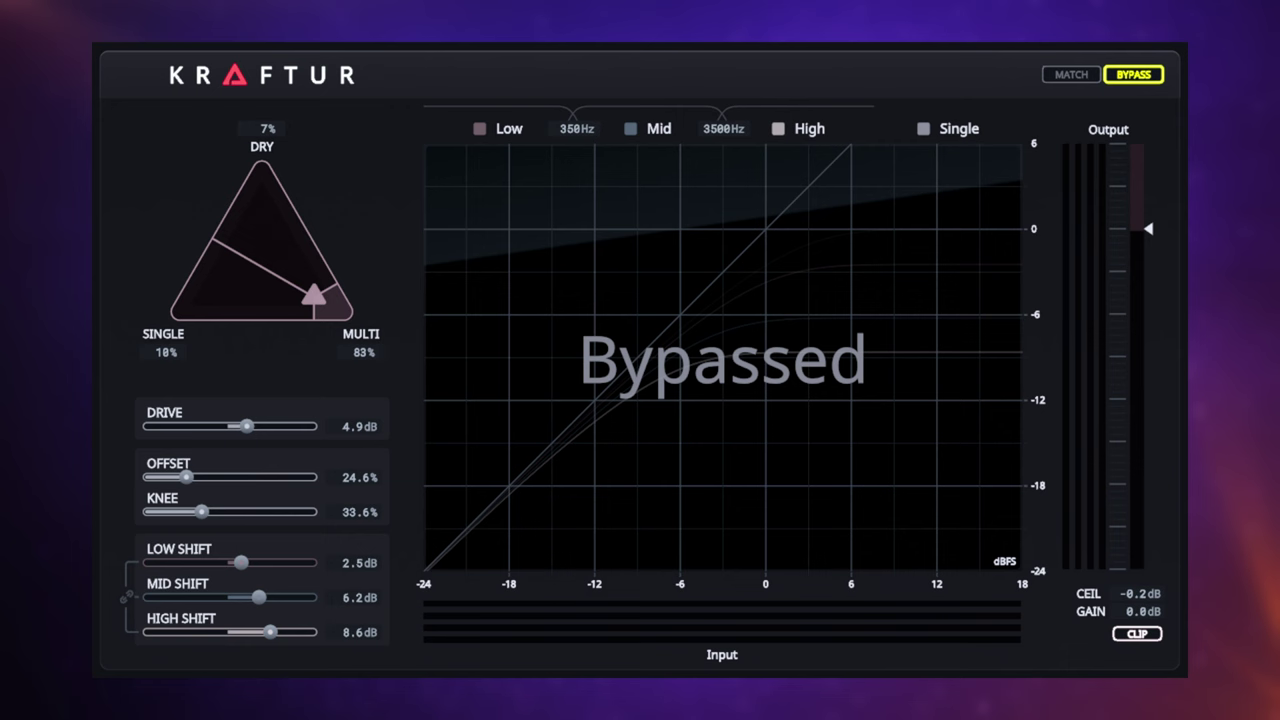
pyautogui.click(1133, 74)
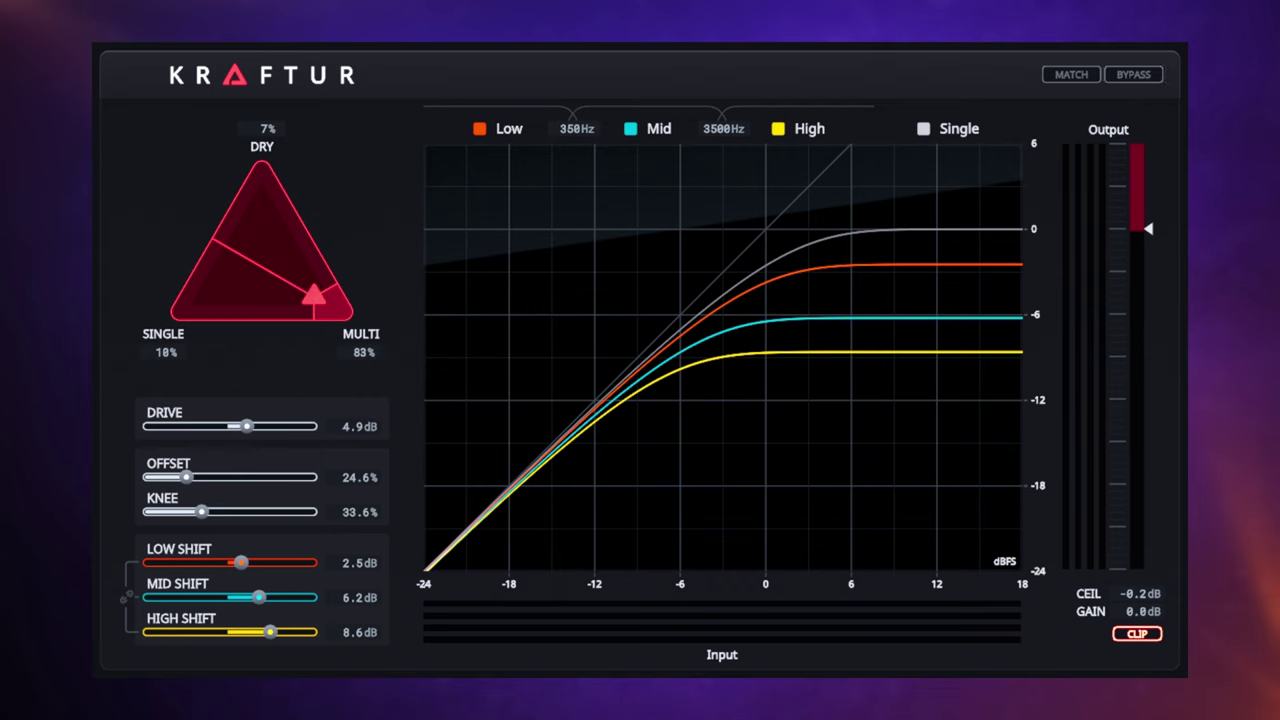
pyautogui.press('space')
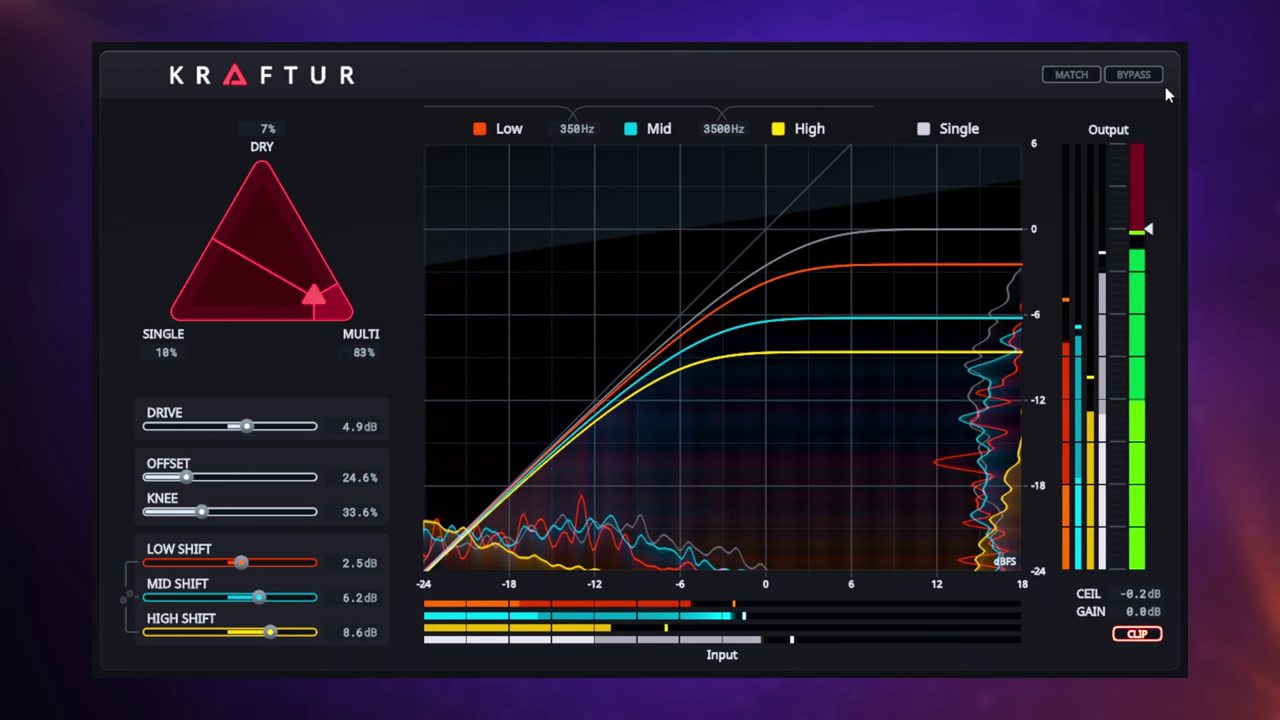
pyautogui.click(1143, 78)
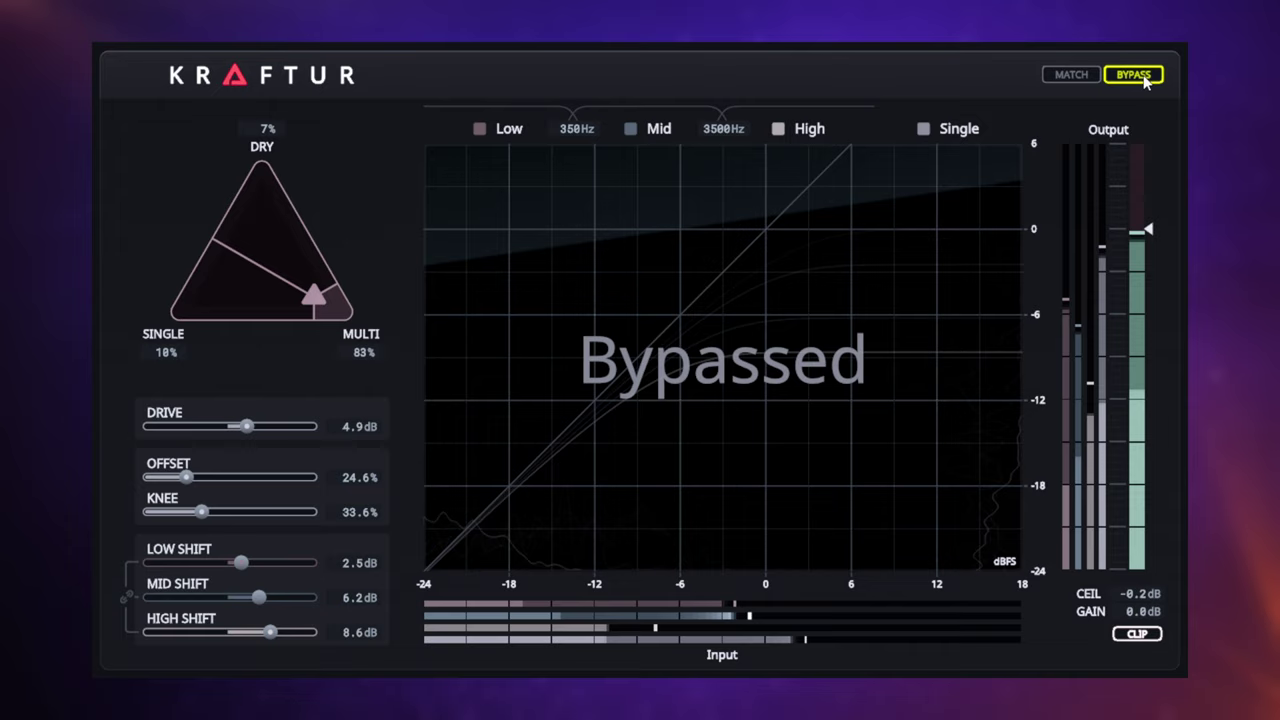
pyautogui.click(1145, 80)
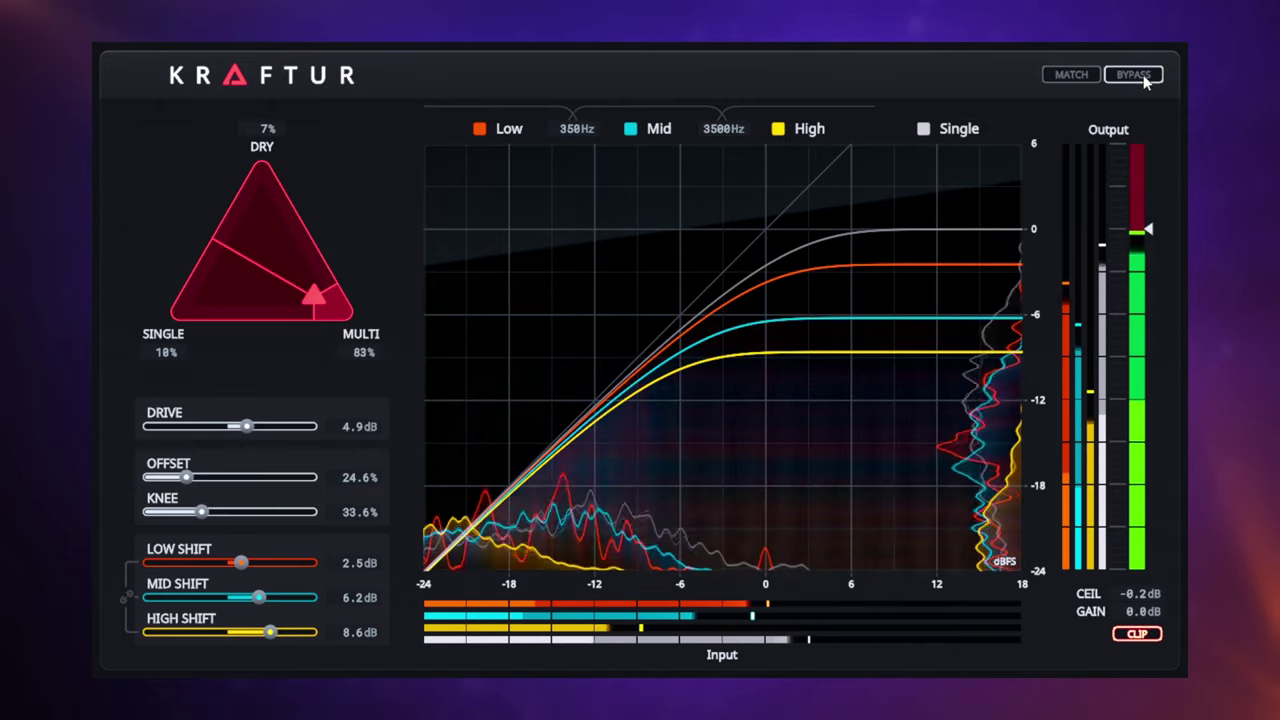
pyautogui.click(1145, 80)
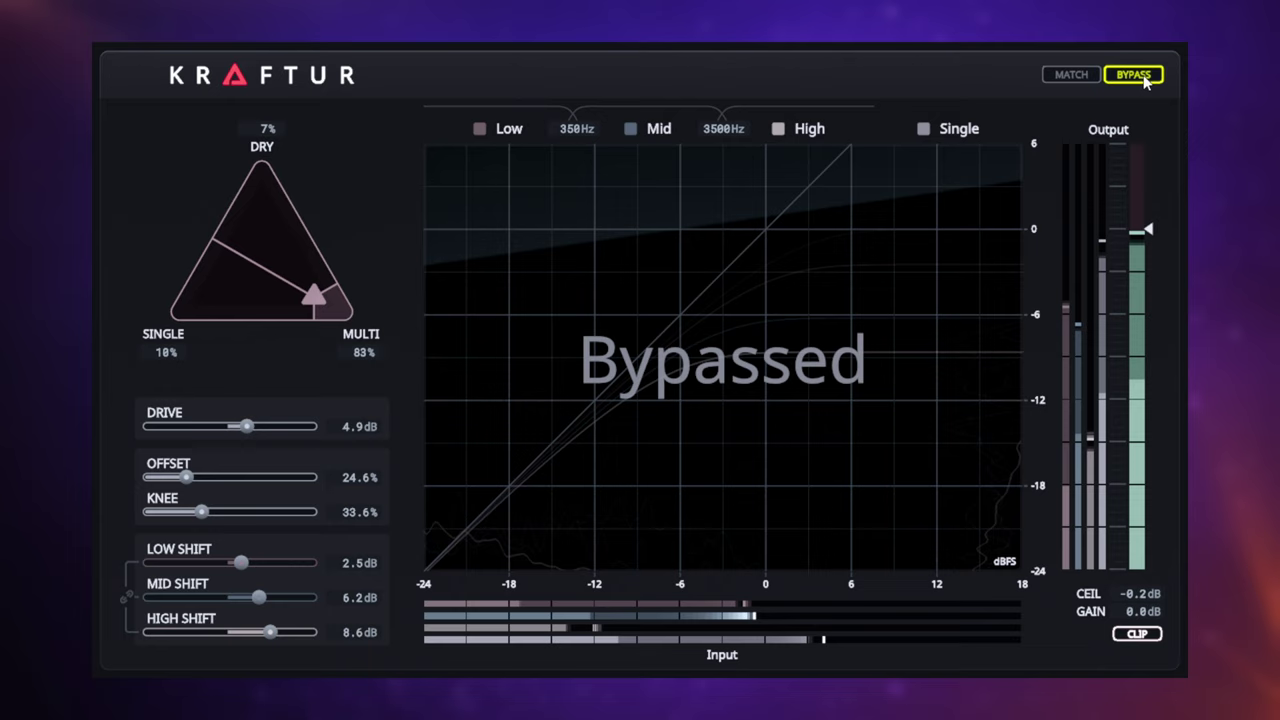
pyautogui.click(1145, 80)
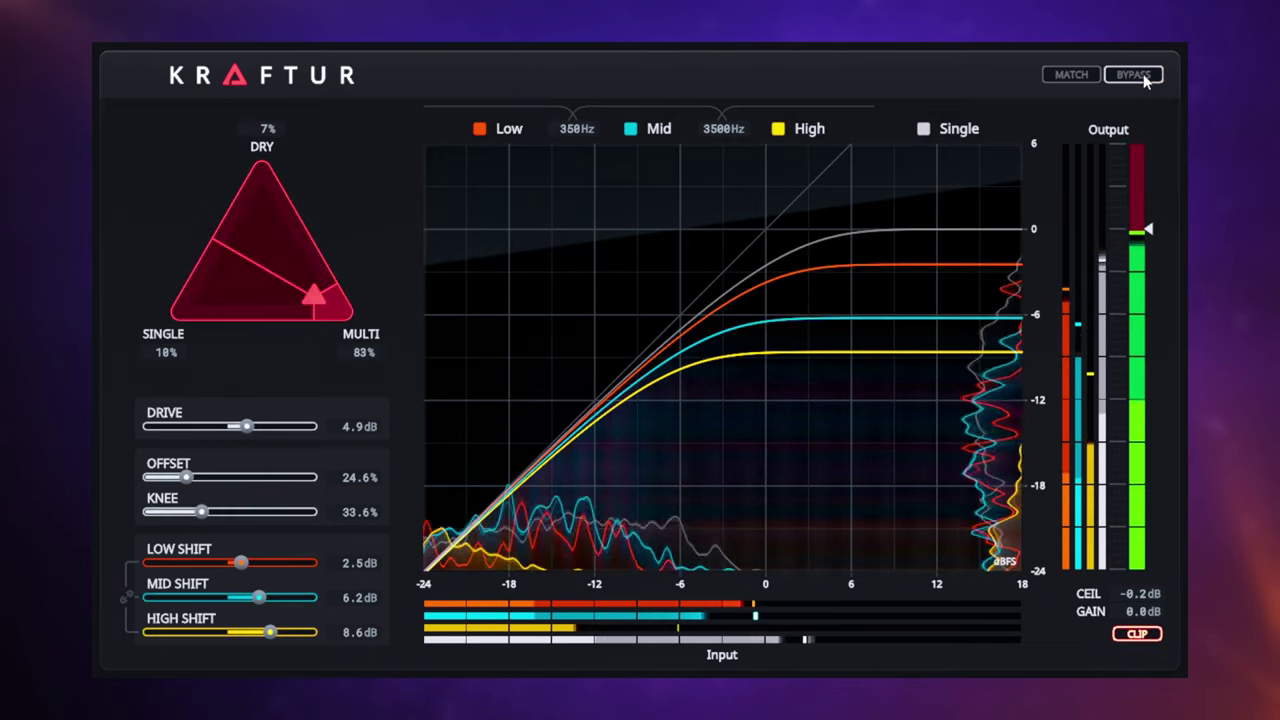
pyautogui.click(1145, 80)
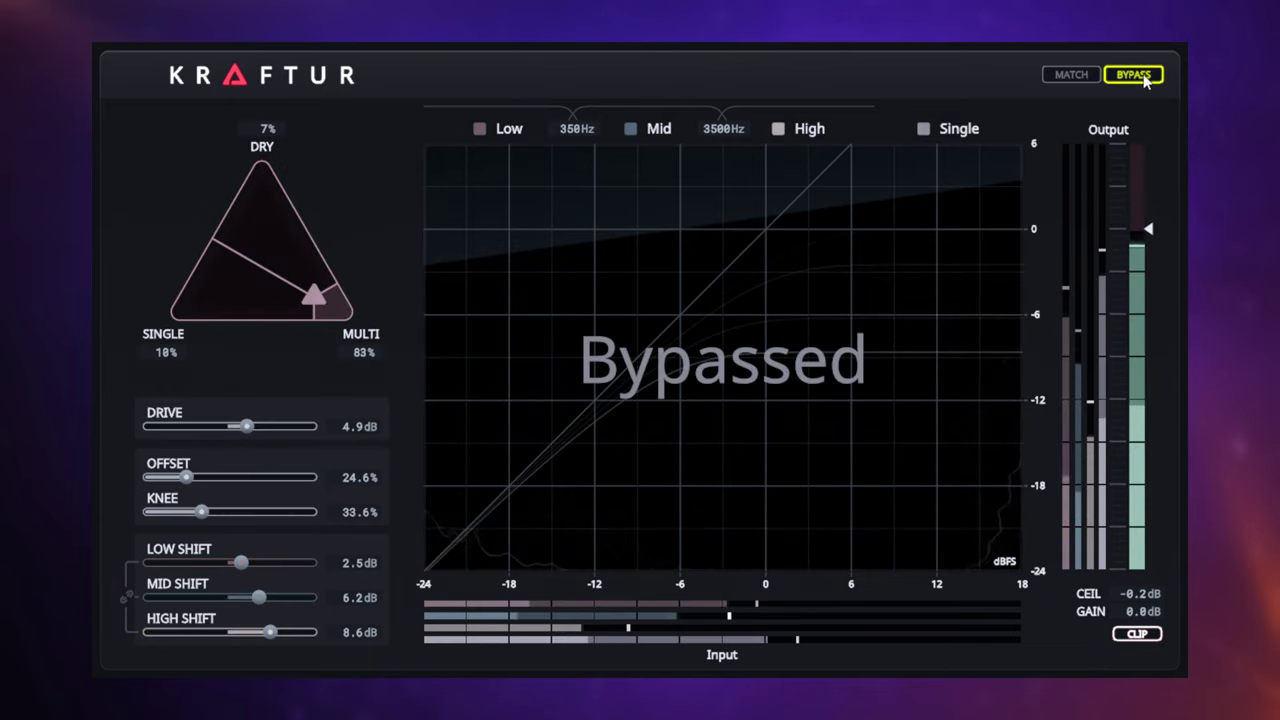
pyautogui.click(1145, 80)
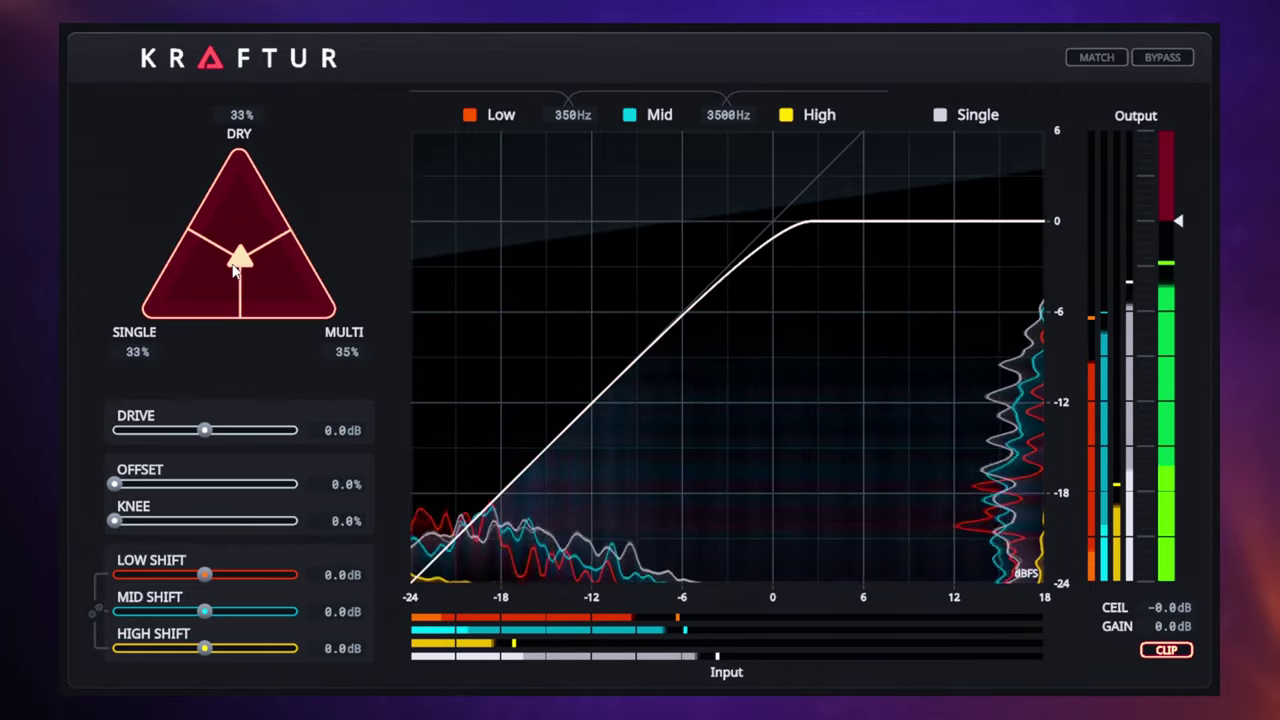
# Shift the mix toward Single, then back near centre at 35% Dry, 29% Single, 36% Multi
pyautogui.moveTo(241, 262)
pyautogui.mouseDown()
pyautogui.moveTo(200, 287)
pyautogui.moveTo(255, 251)
pyautogui.moveTo(263, 261)
pyautogui.mouseUp()
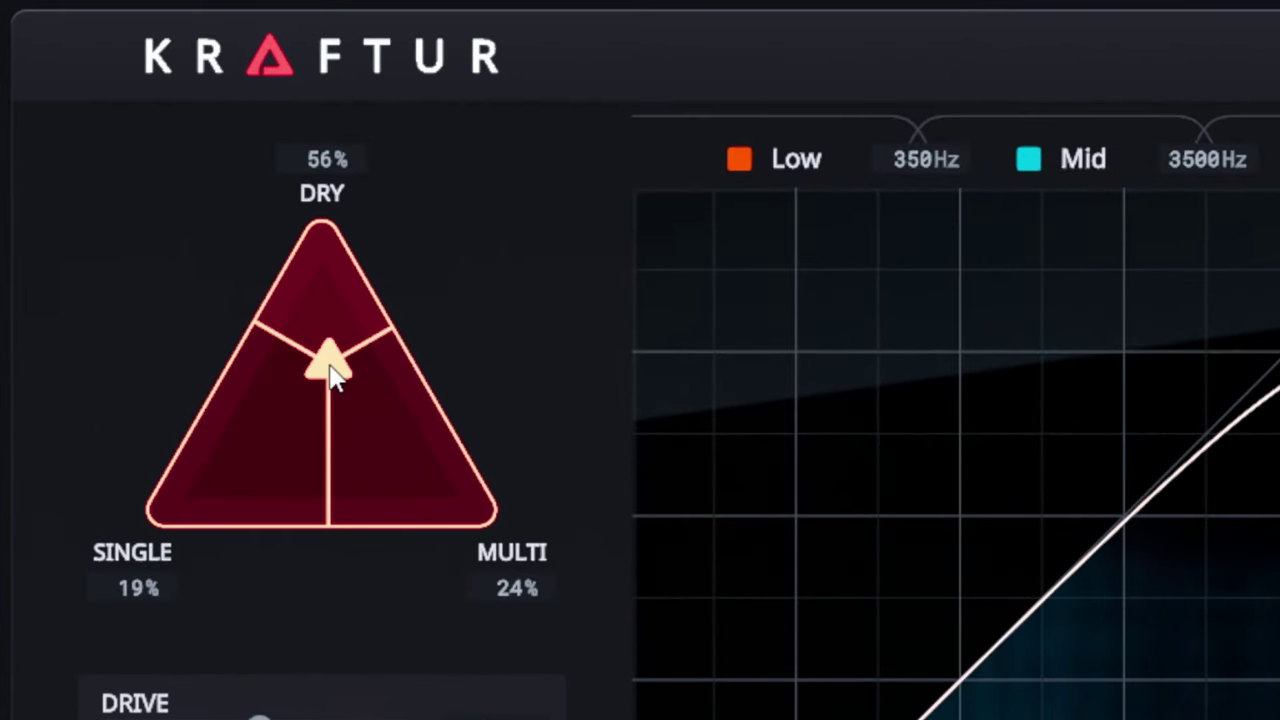
pyautogui.moveTo(333, 375); pyautogui.dragTo(325, 404)
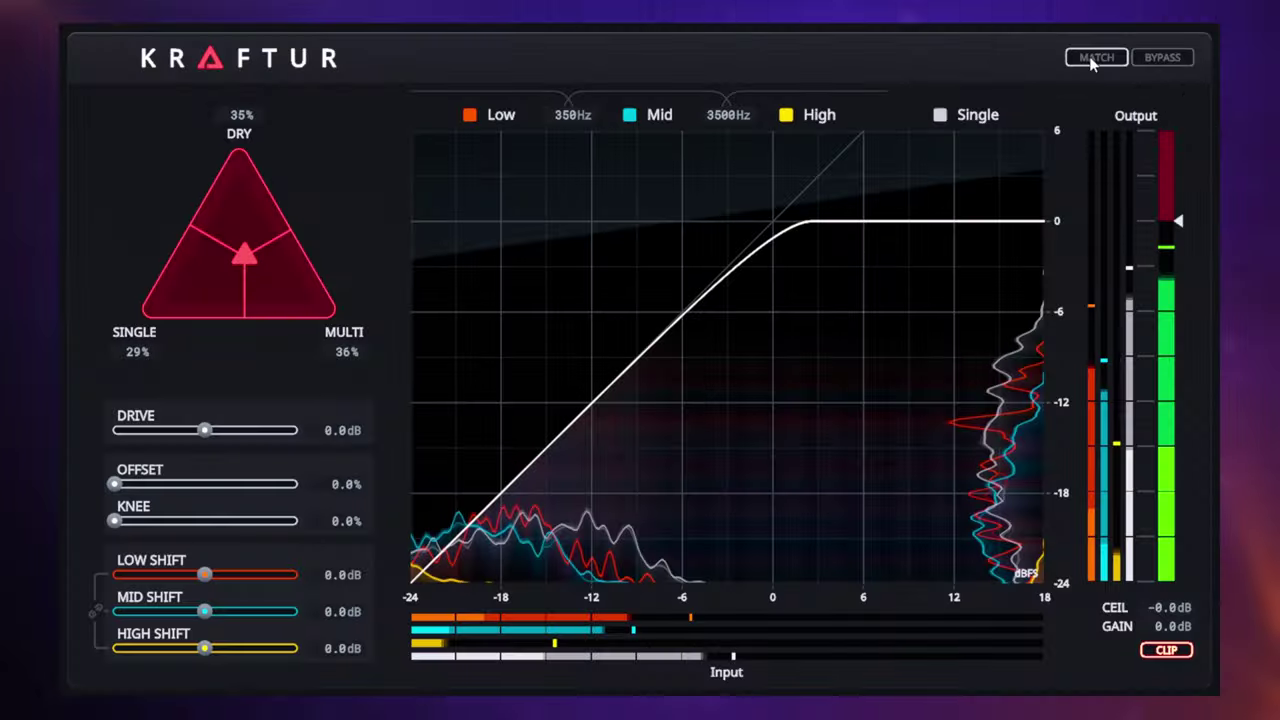
pyautogui.click(1090, 57)
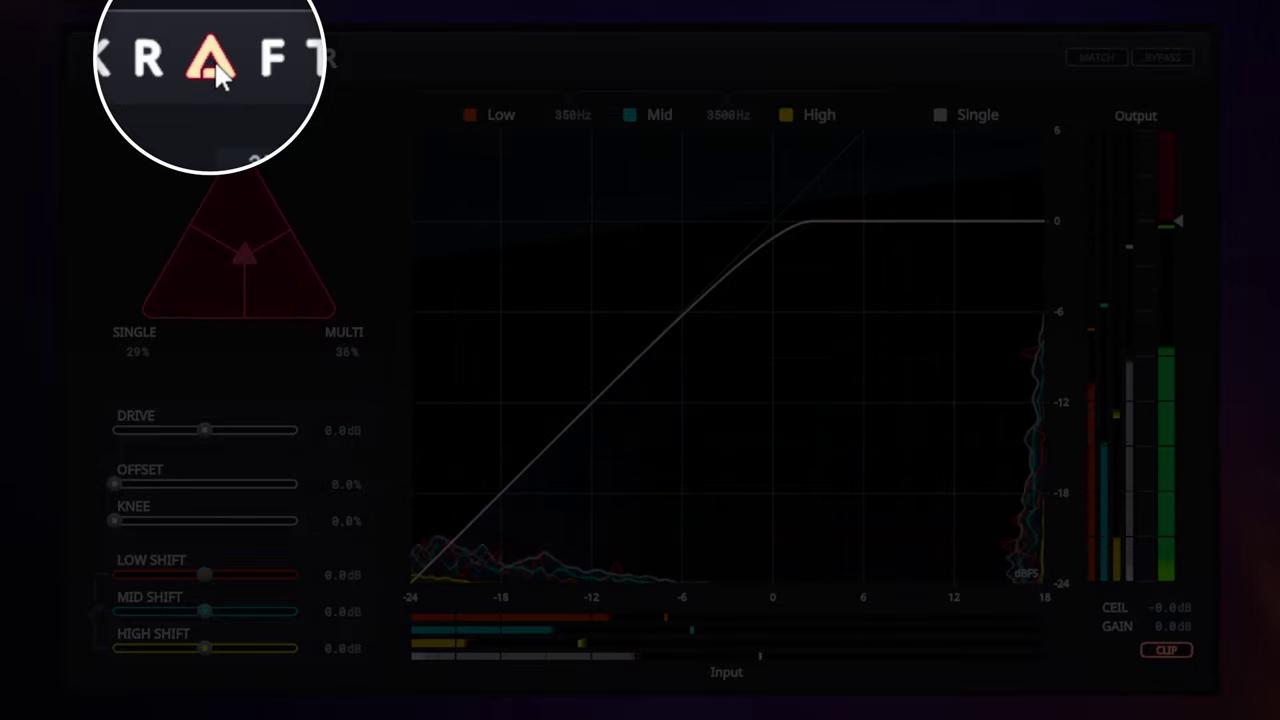
# Preview the Borealis, Light, Volcano and other colour schemes, keep Dark, and close the panel
pyautogui.click(212, 62)
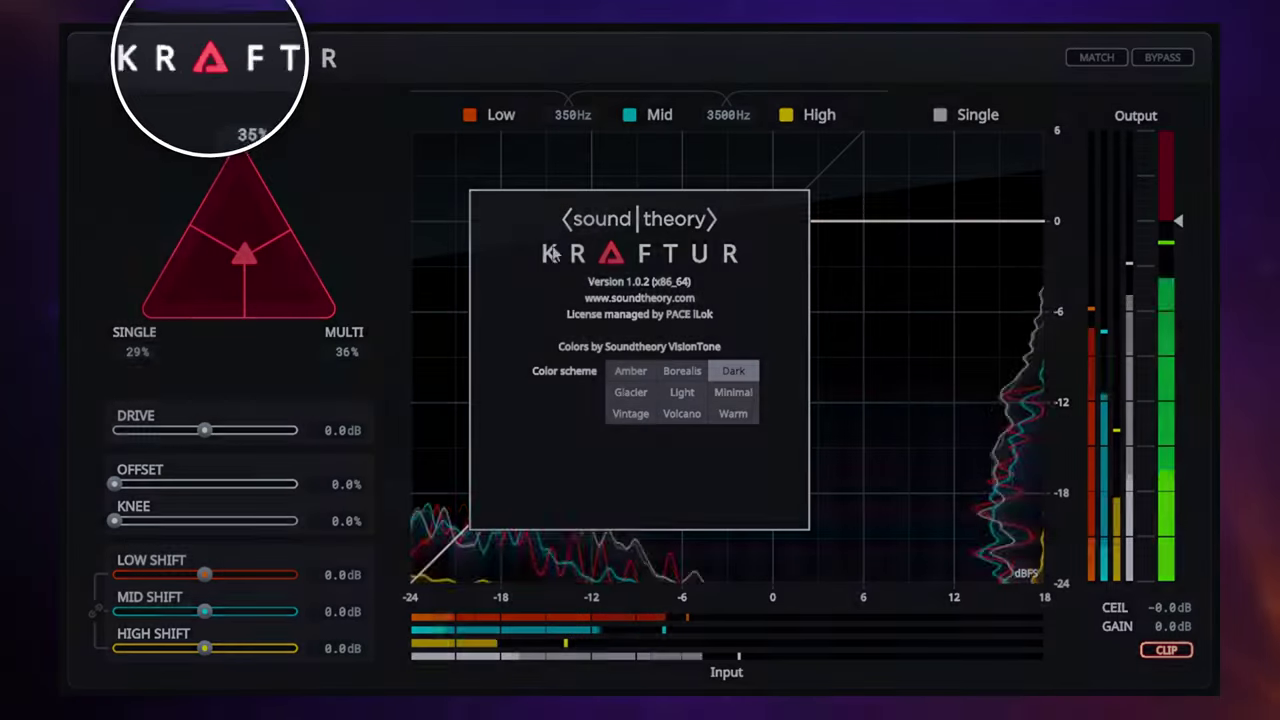
pyautogui.click(688, 371)
pyautogui.click(682, 392)
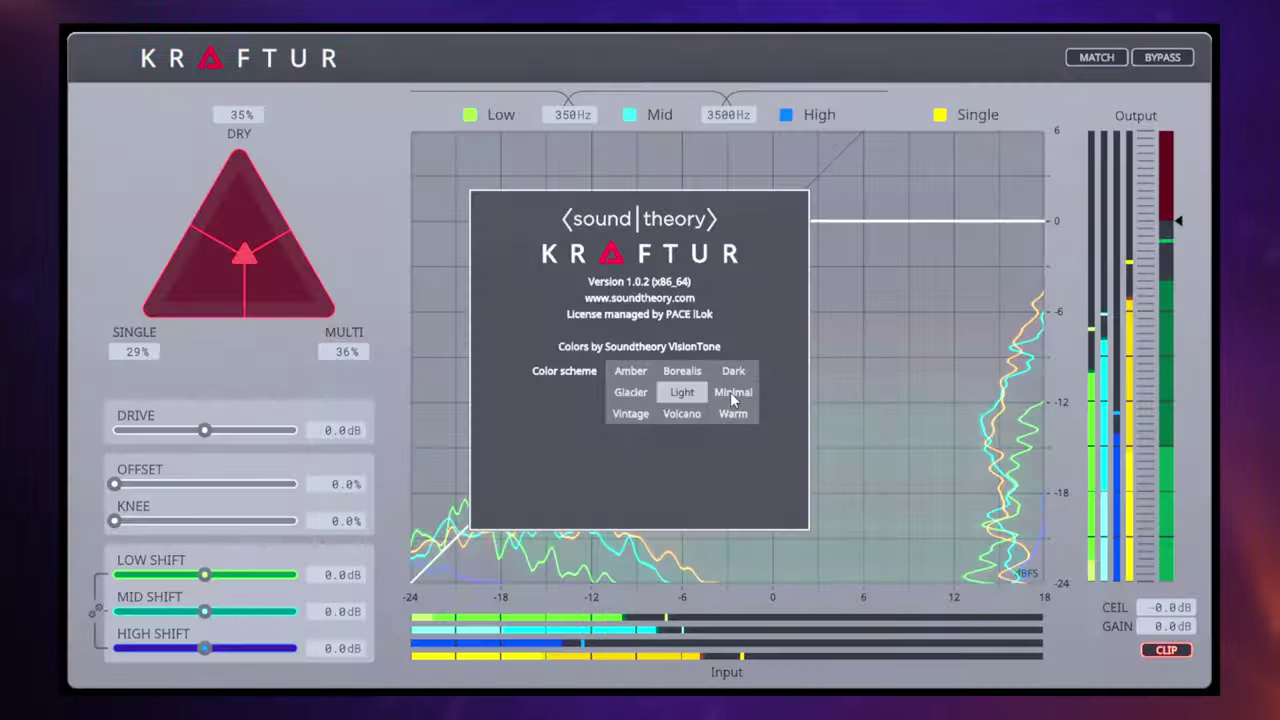
pyautogui.click(733, 392)
pyautogui.click(715, 413)
pyautogui.click(675, 415)
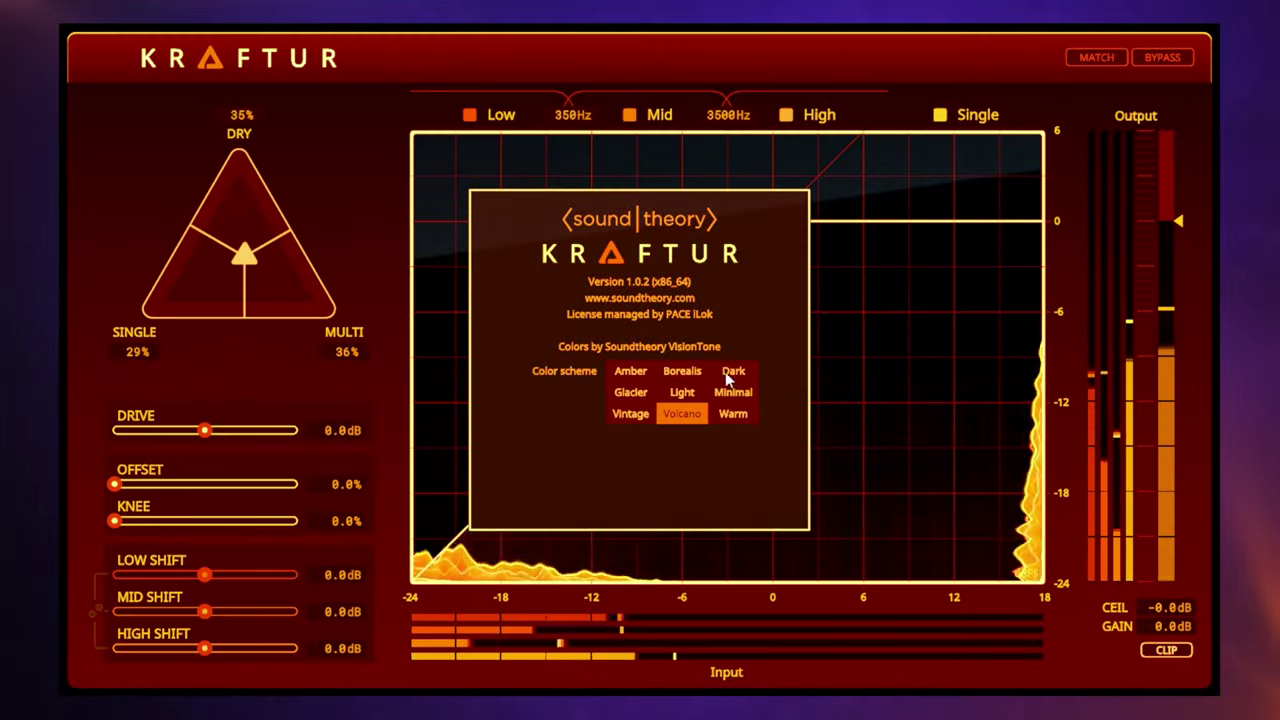
pyautogui.click(731, 370)
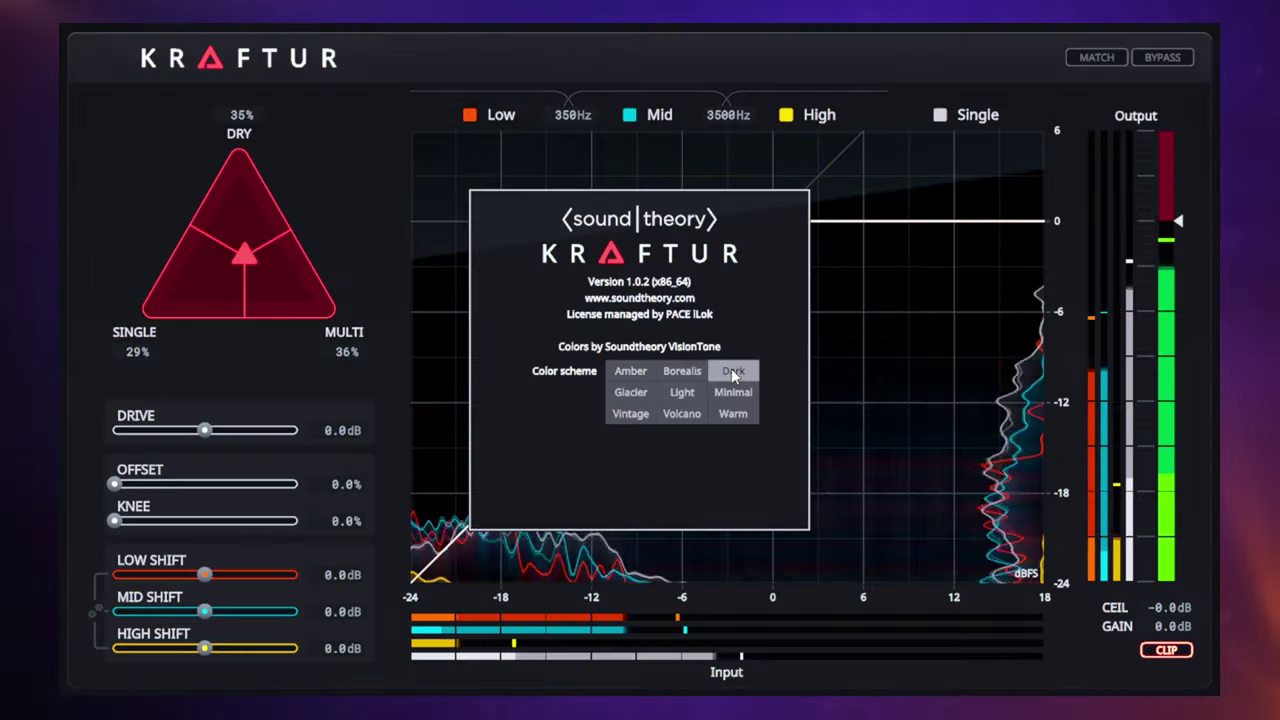
pyautogui.click(209, 62)
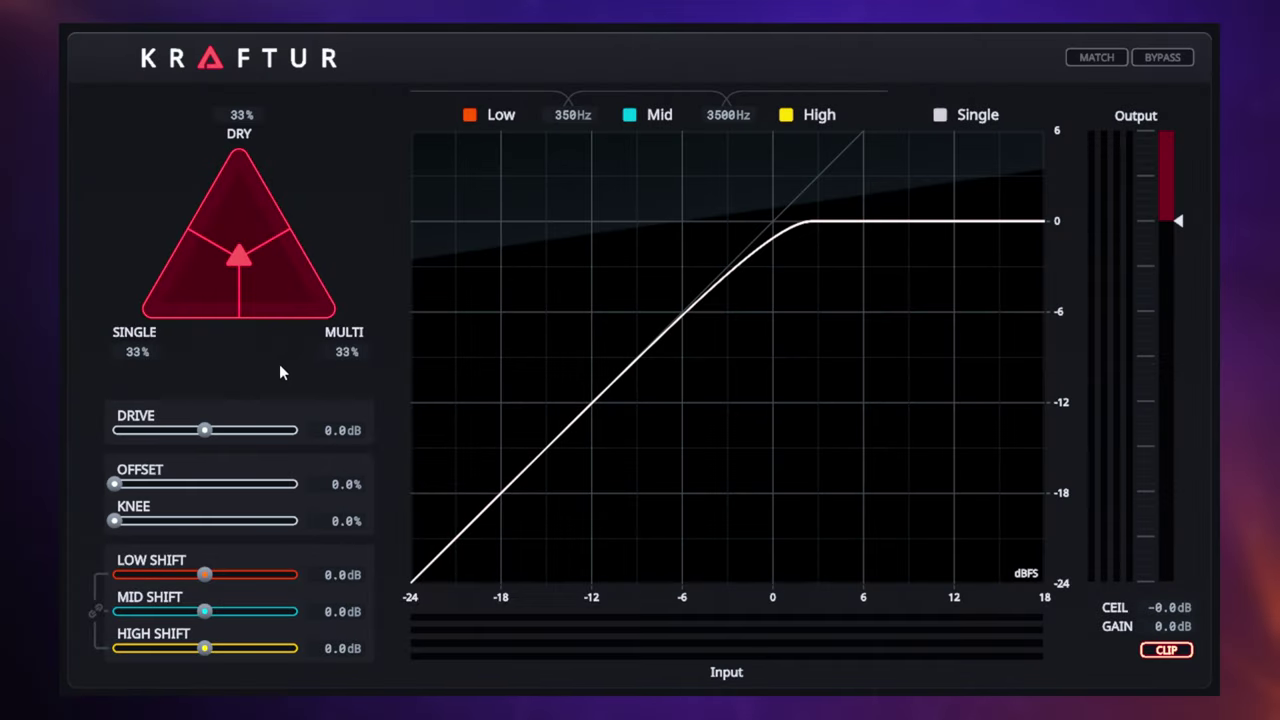
# Put the mix fully on Single at 100% and turn on output level matching
pyautogui.moveTo(240, 258); pyautogui.dragTo(155, 314)
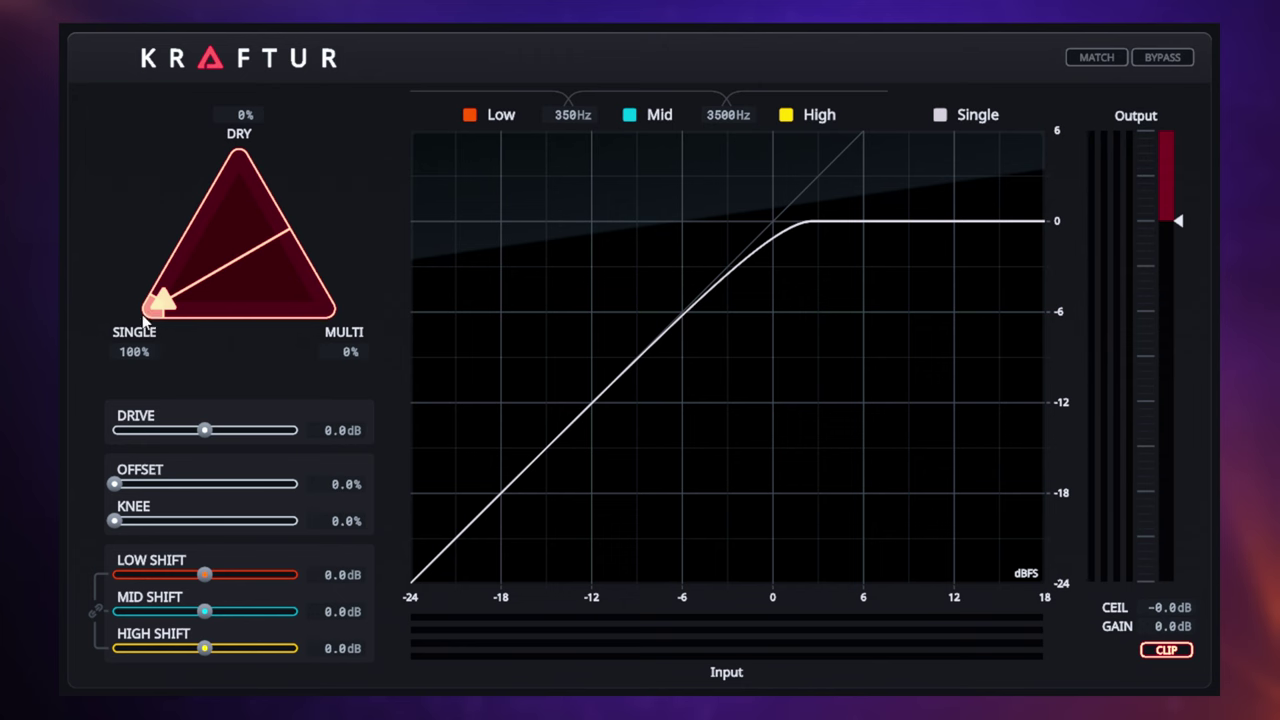
pyautogui.click(1095, 56)
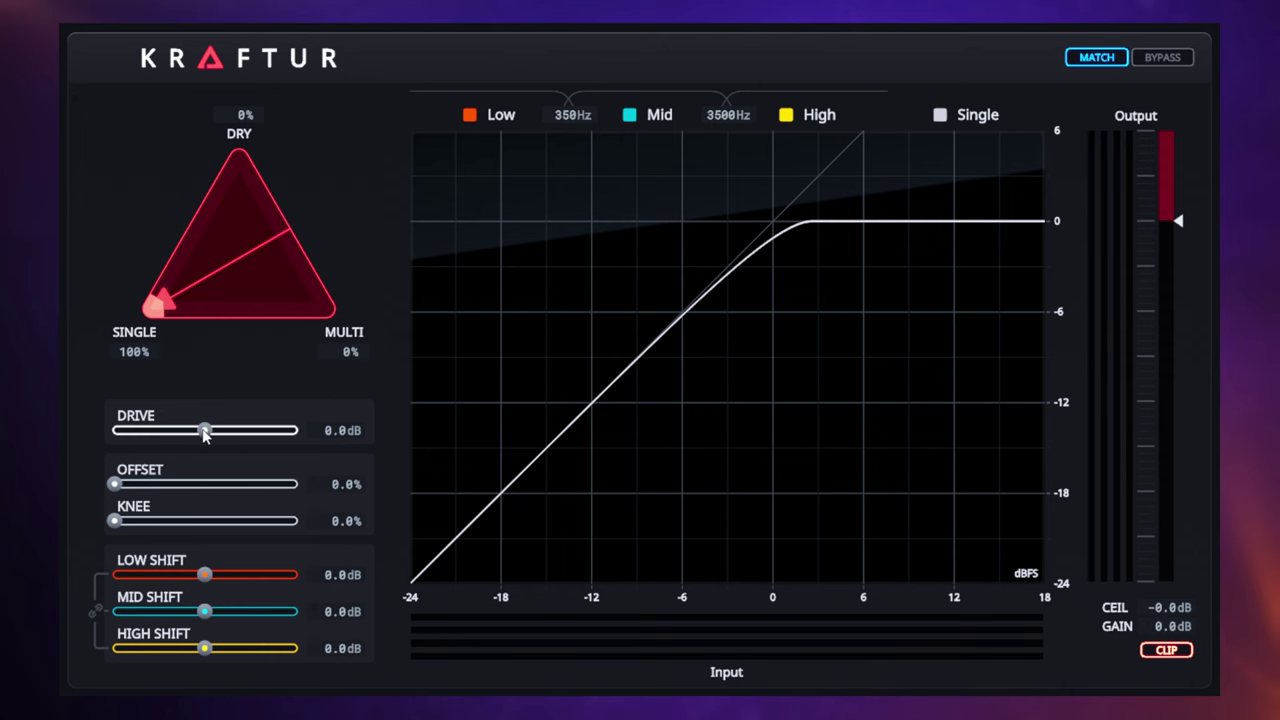
# Fine-tune Drive to 7.7 dB and start audio playback through the plugin
pyautogui.moveTo(203, 430); pyautogui.dragTo(263, 443)
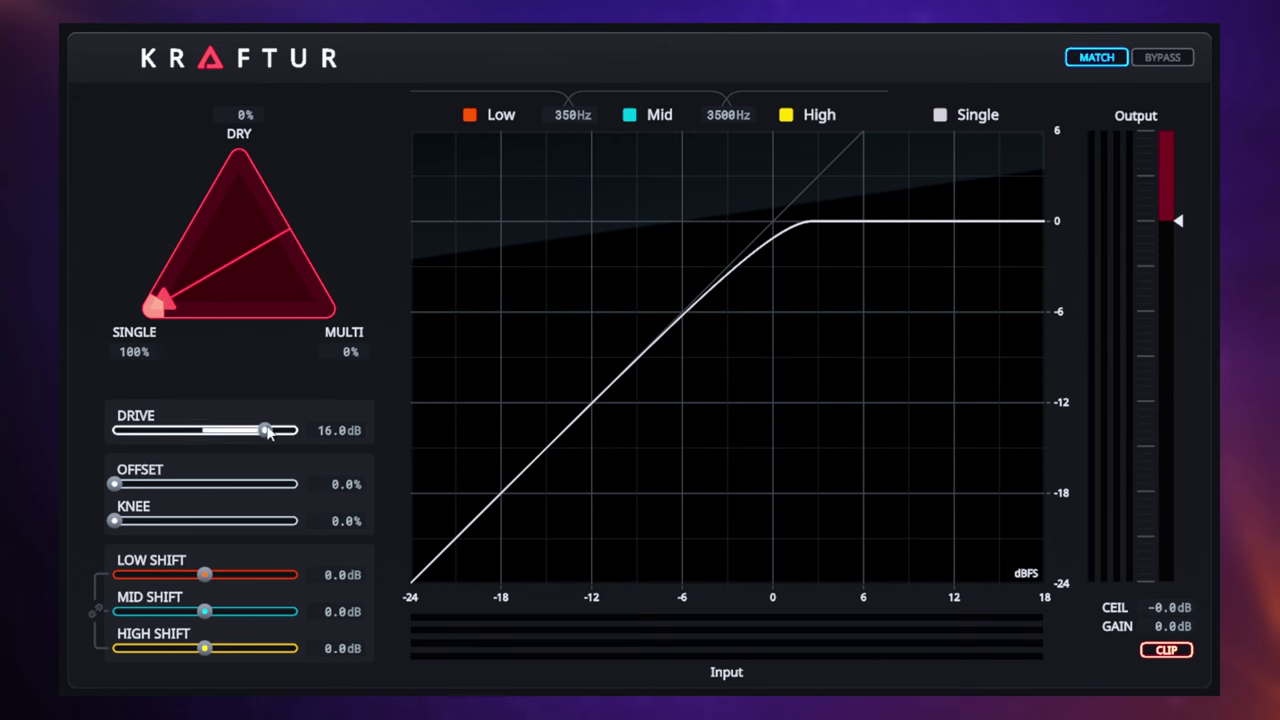
pyautogui.moveTo(266, 430); pyautogui.dragTo(226, 443)
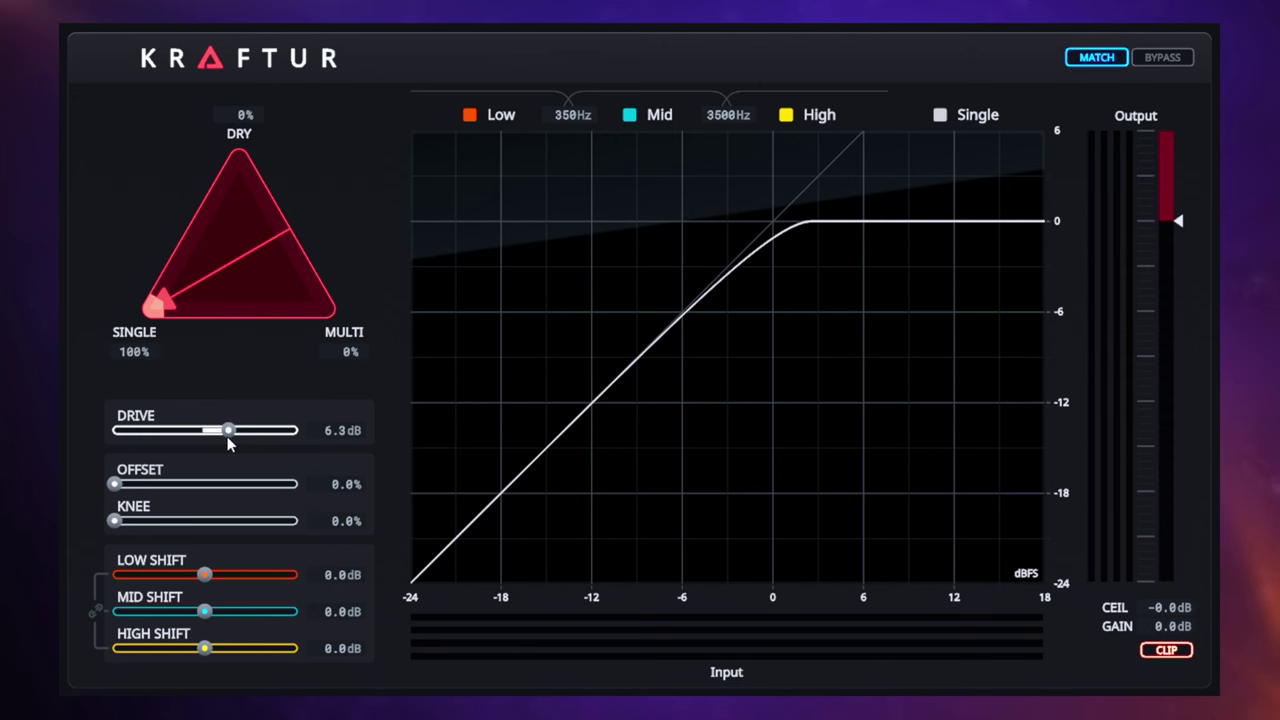
pyautogui.moveTo(228, 438); pyautogui.dragTo(232, 439)
pyautogui.press('space')
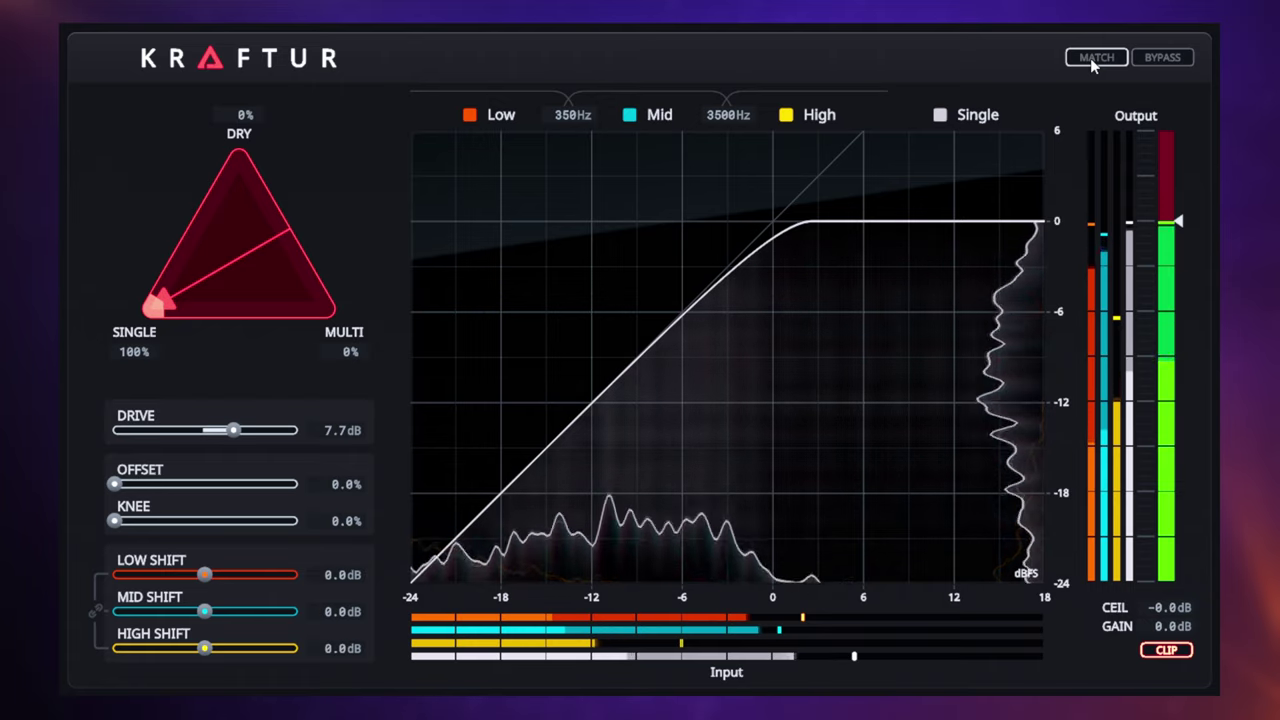
# Toggle output level matching on, off and back on to compare loudness
pyautogui.click(1092, 58)
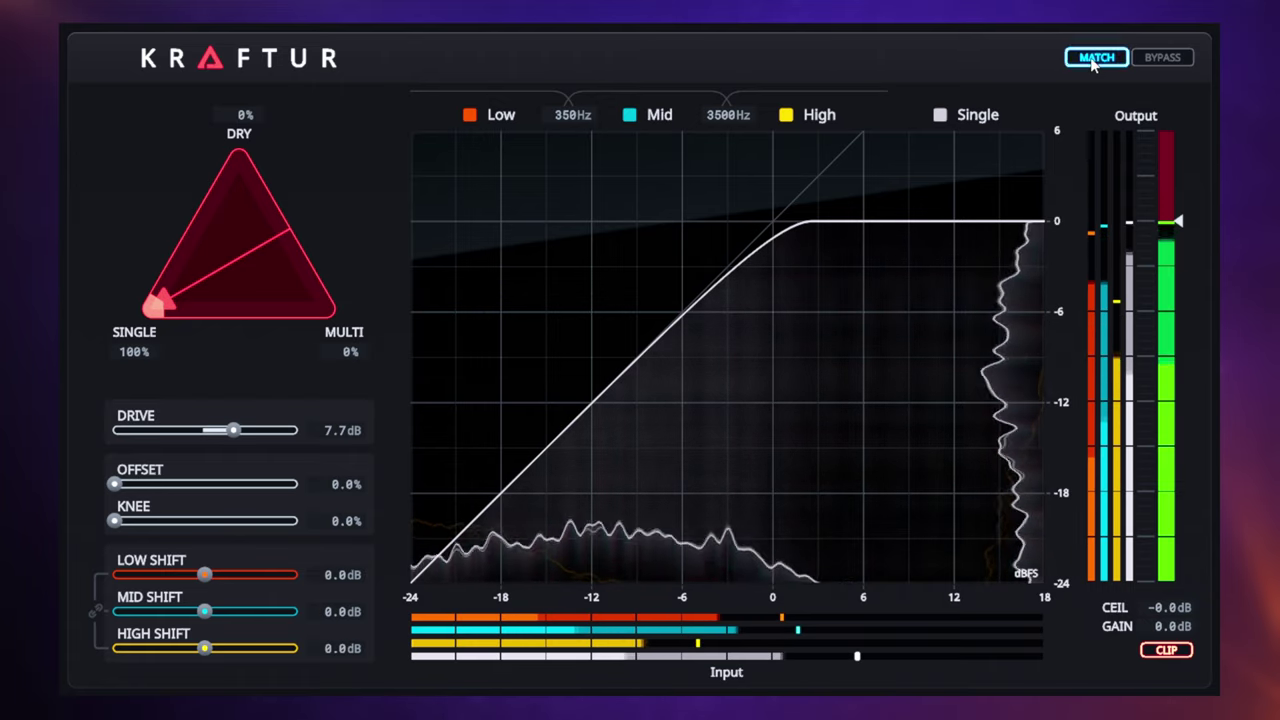
pyautogui.click(1092, 58)
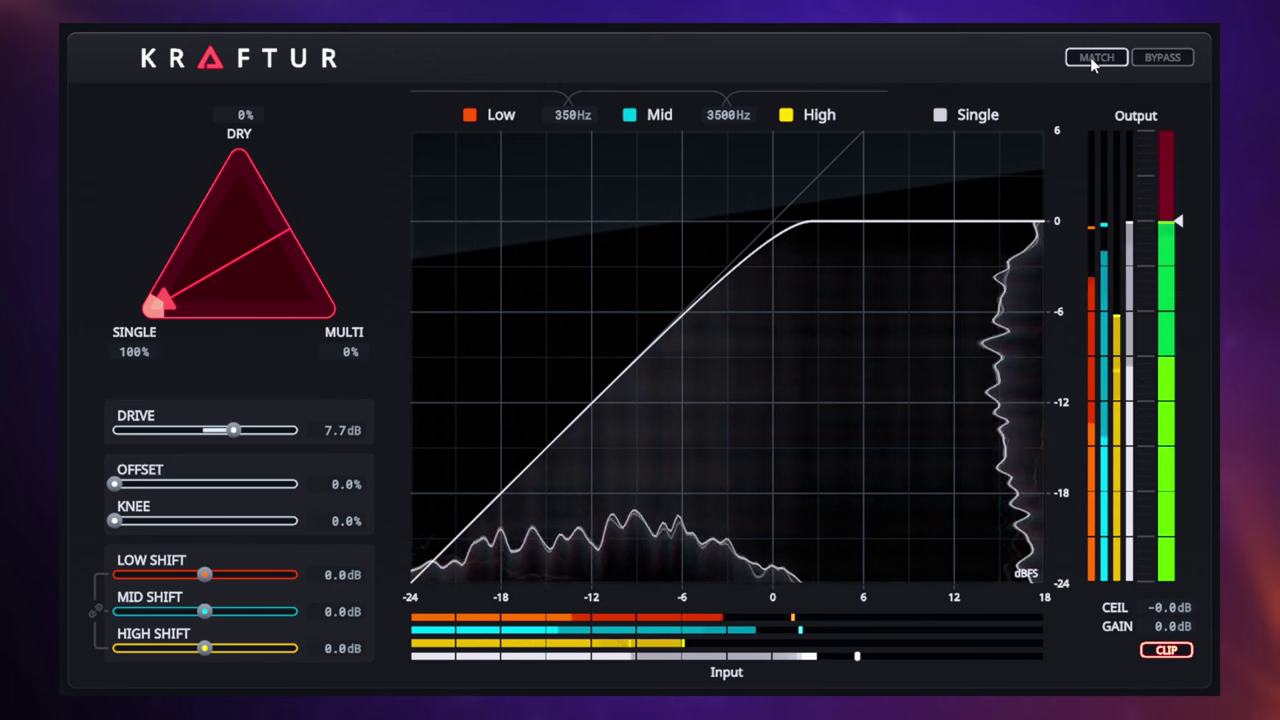
pyautogui.click(1092, 58)
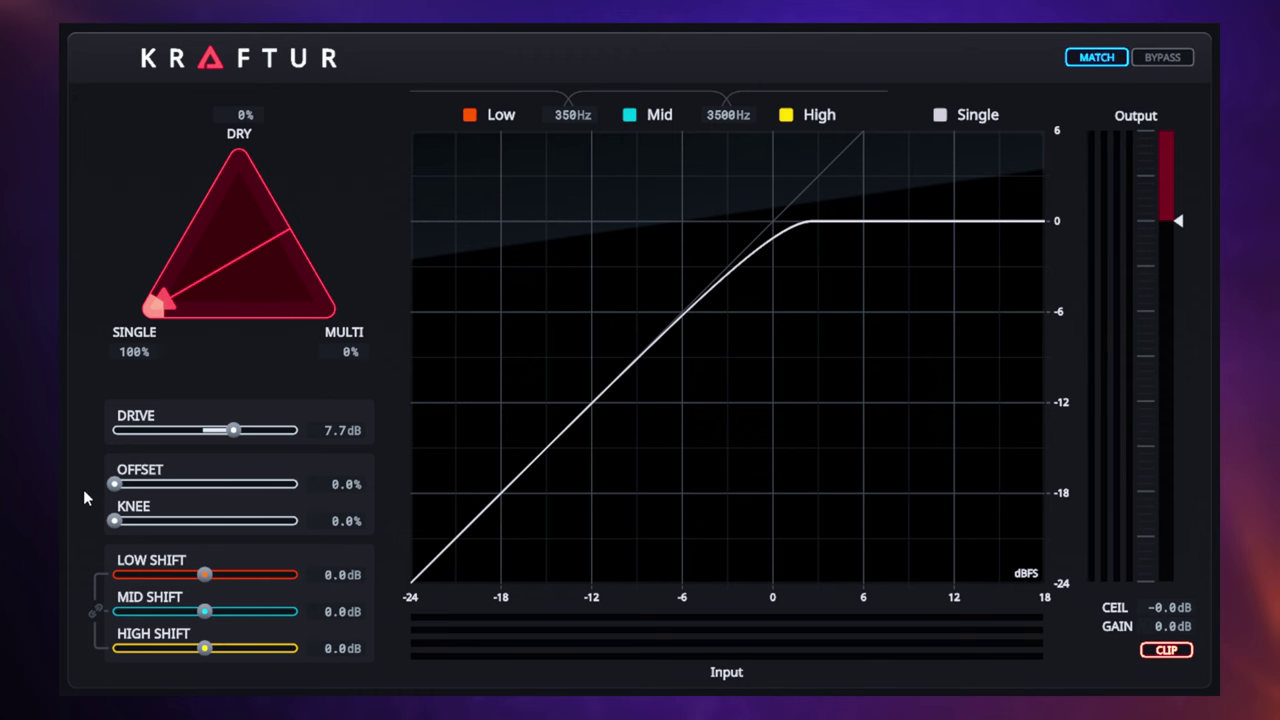
# Push Offset near maximum, pull it to about half, then reset it to 0%
pyautogui.moveTo(115, 486); pyautogui.dragTo(205, 493)
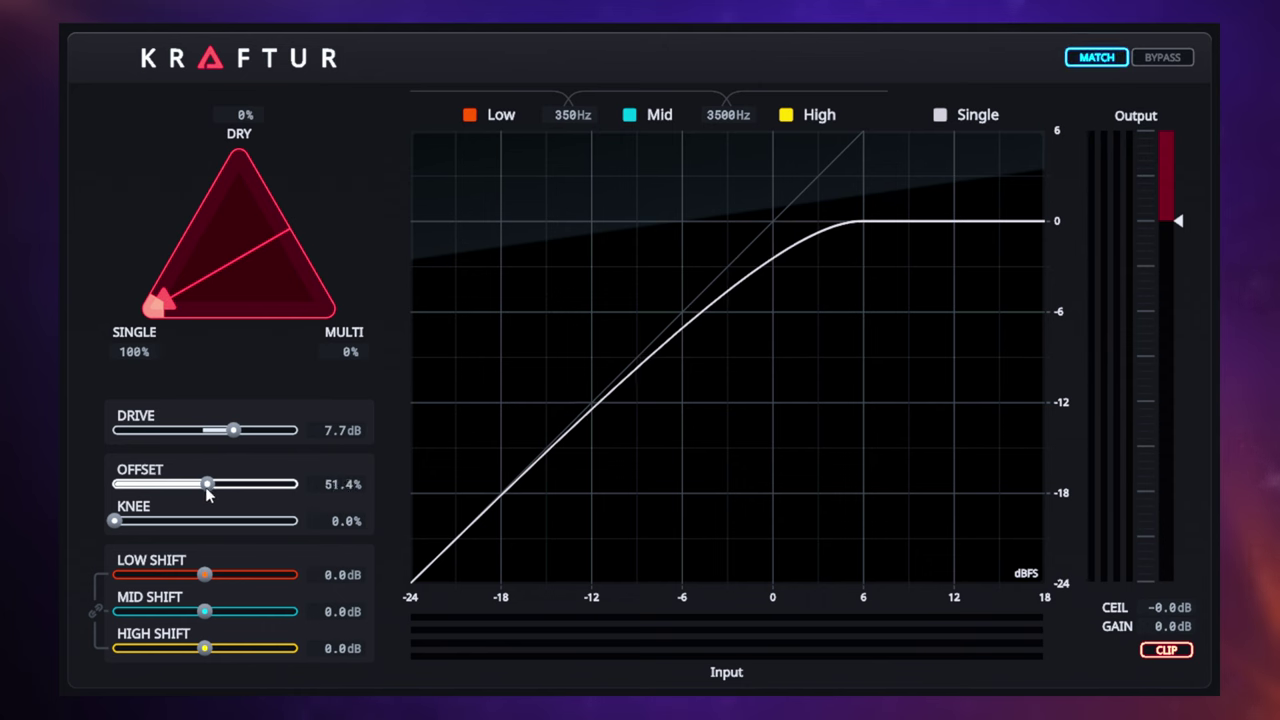
pyautogui.moveTo(208, 492); pyautogui.dragTo(197, 527)
pyautogui.doubleClick(160, 490)
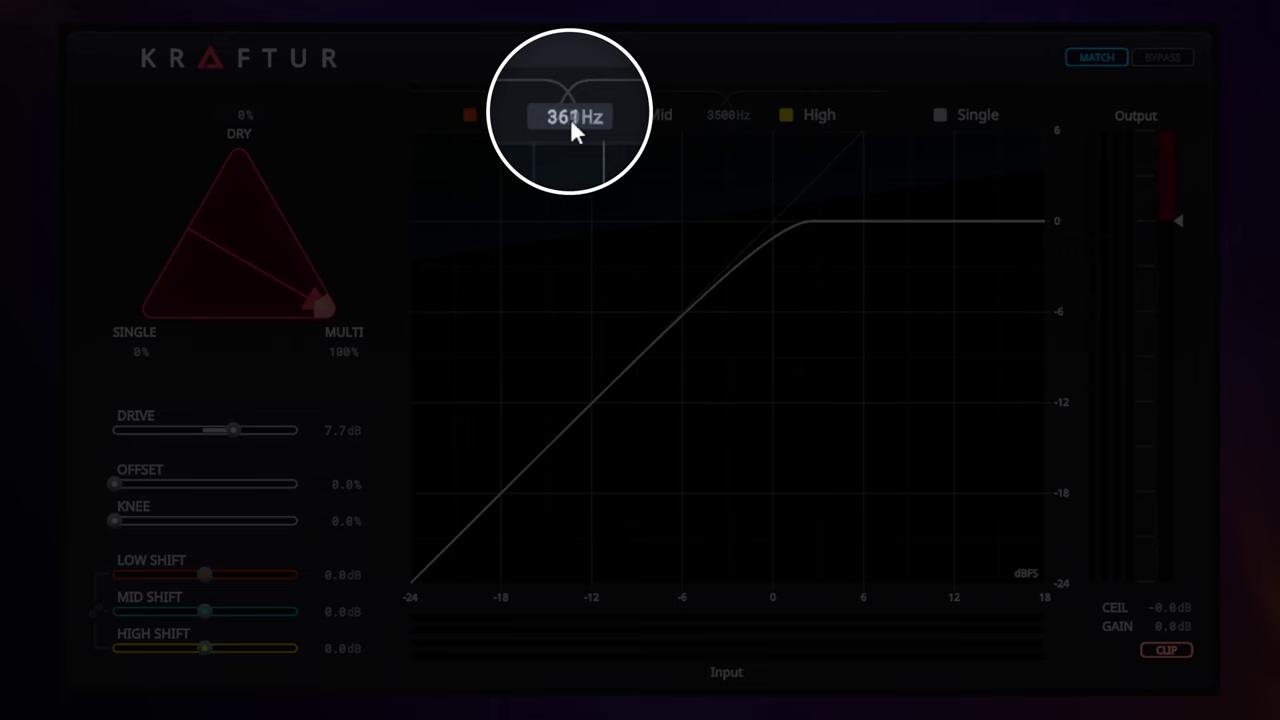
# Move the Low/Mid crossover from 355 Hz to 361 Hz and select the Low band
pyautogui.moveTo(563, 116); pyautogui.dragTo(569, 121)
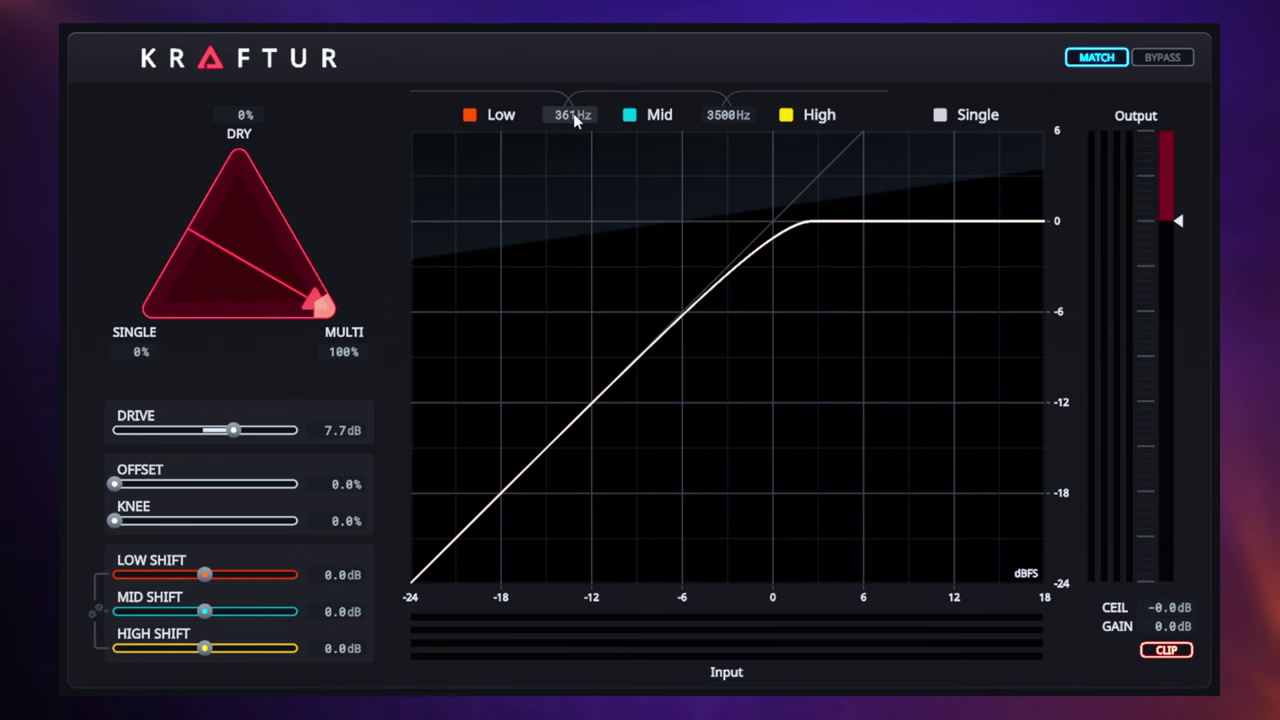
pyautogui.click(468, 117)
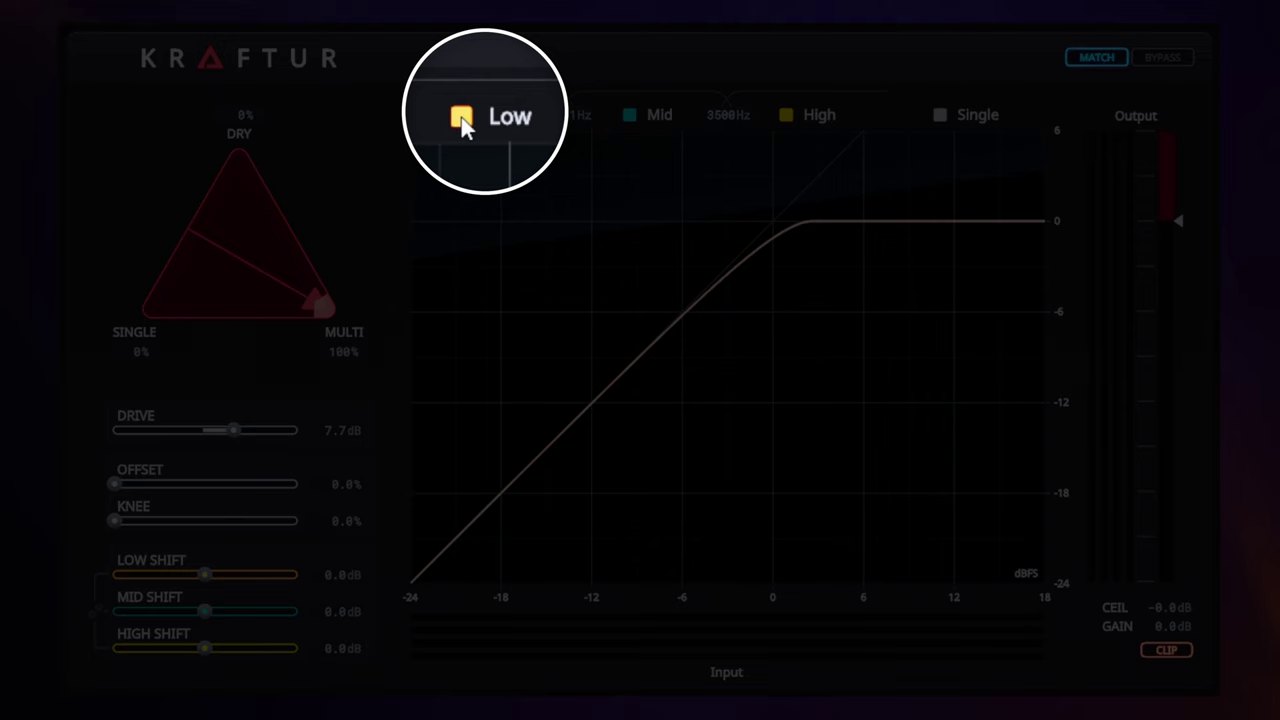
# Solo the Low band, play audio, and raise Low Shift past 12 dB, settling at 10.1 dB
pyautogui.click(469, 116)
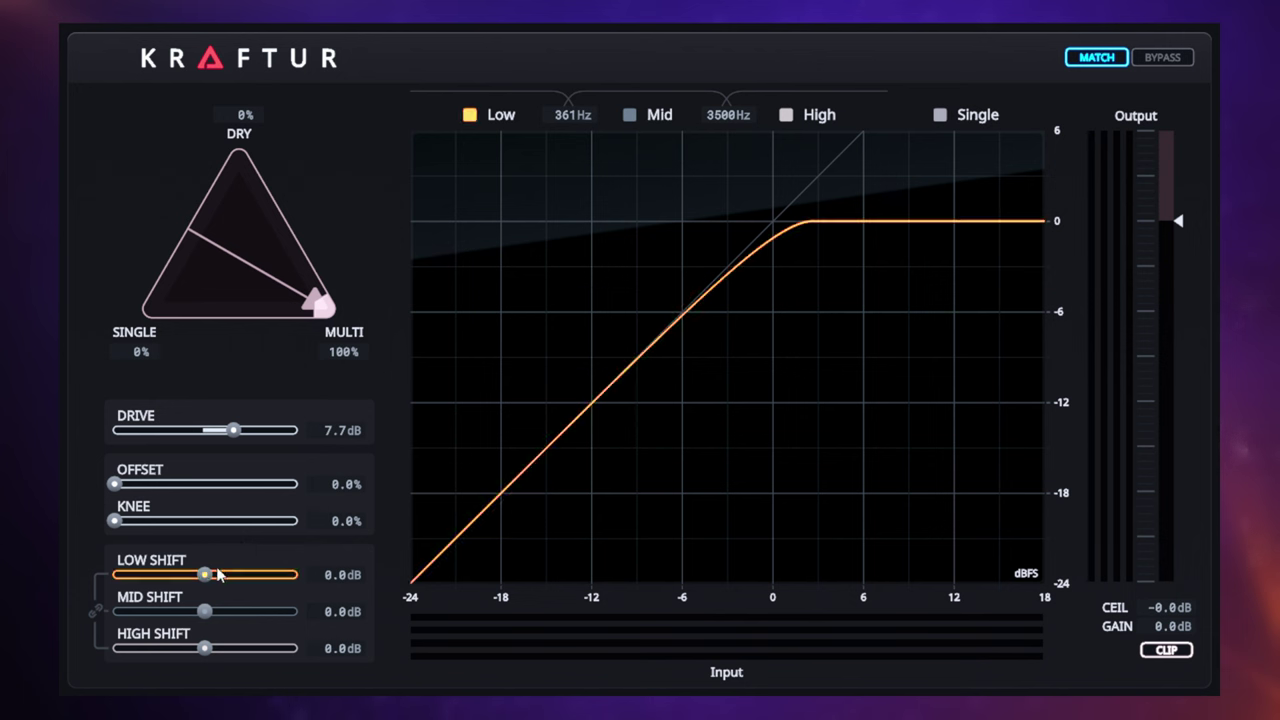
pyautogui.press('space')
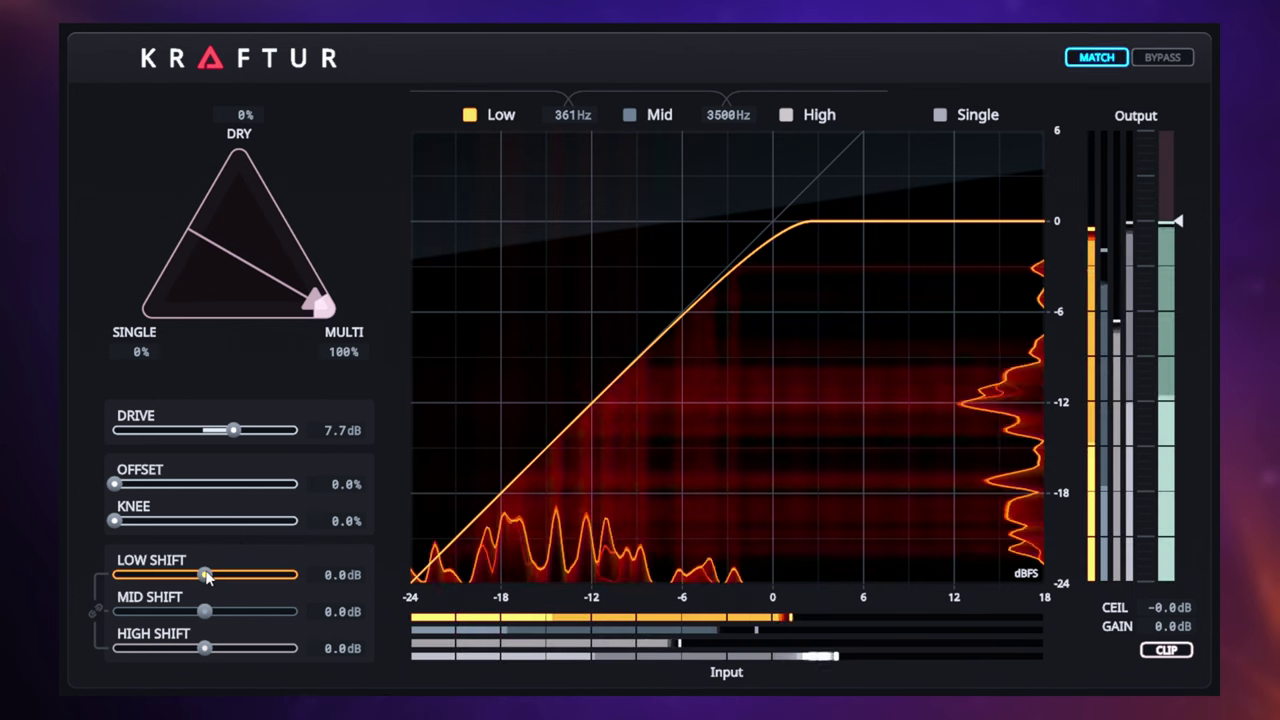
pyautogui.moveTo(205, 577)
pyautogui.mouseDown()
pyautogui.moveTo(255, 587)
pyautogui.moveTo(227, 582)
pyautogui.mouseUp()
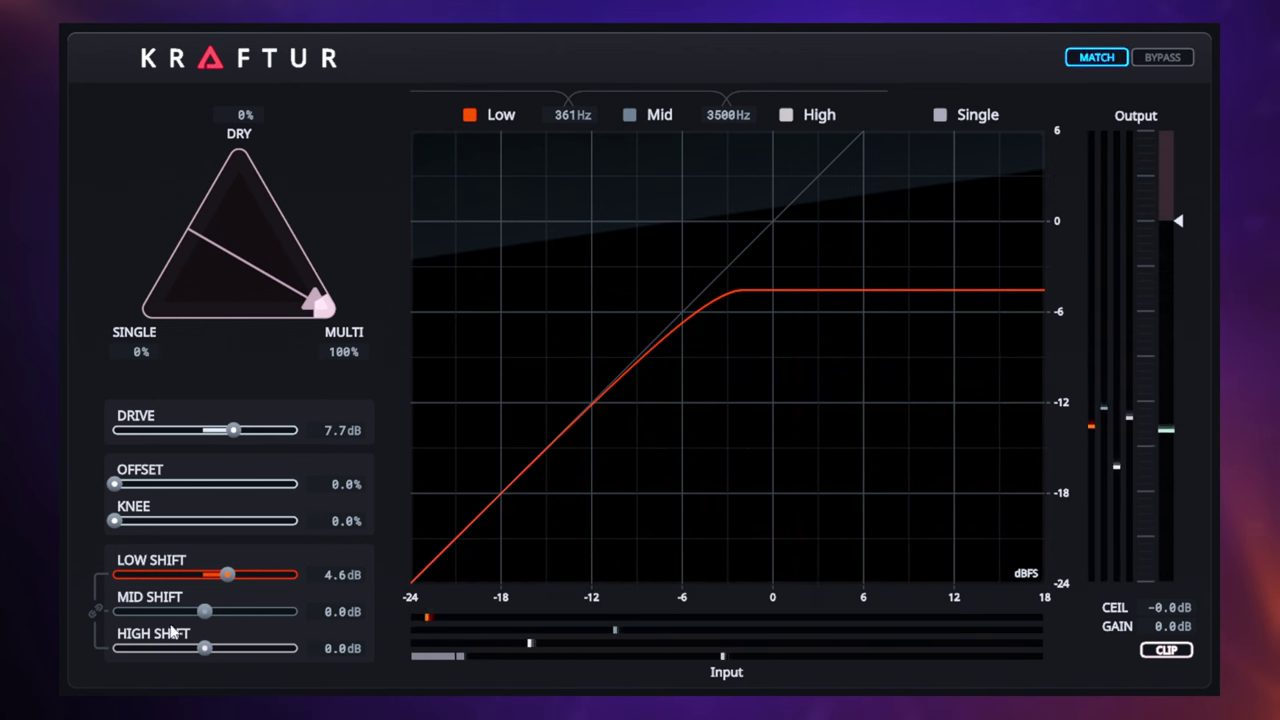
pyautogui.moveTo(227, 575); pyautogui.dragTo(257, 572)
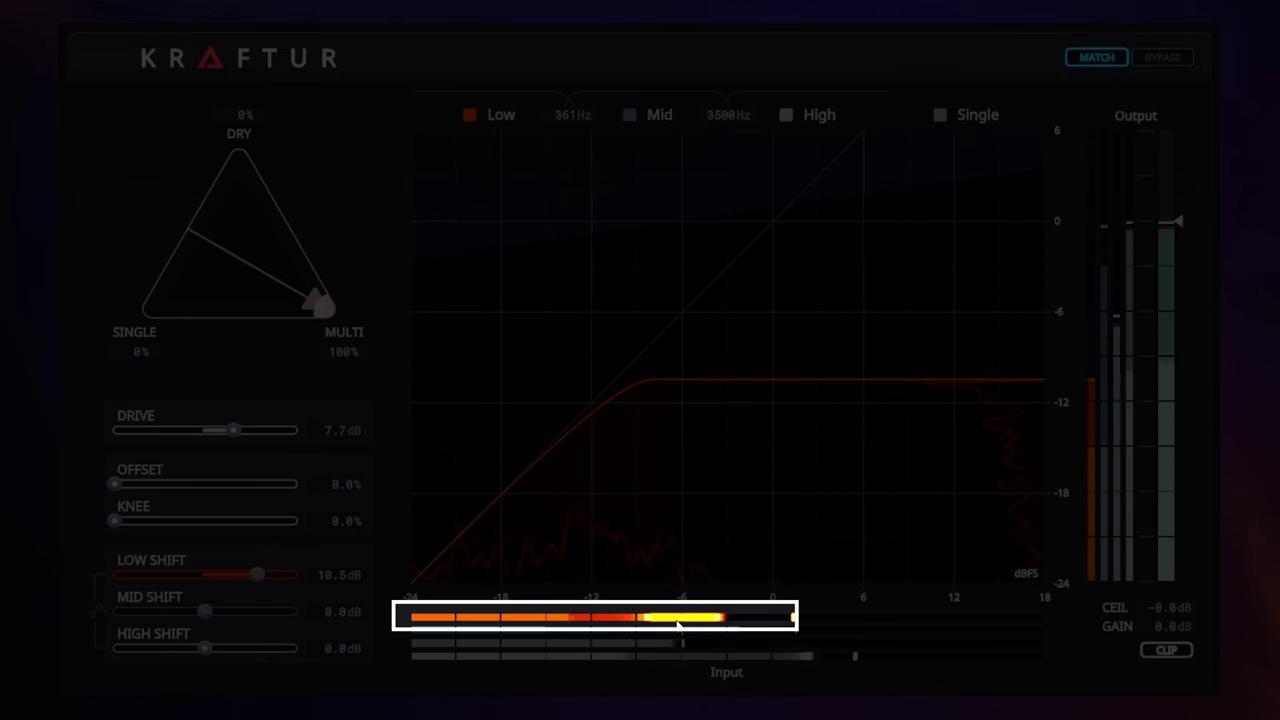
pyautogui.moveTo(258, 575); pyautogui.dragTo(285, 579)
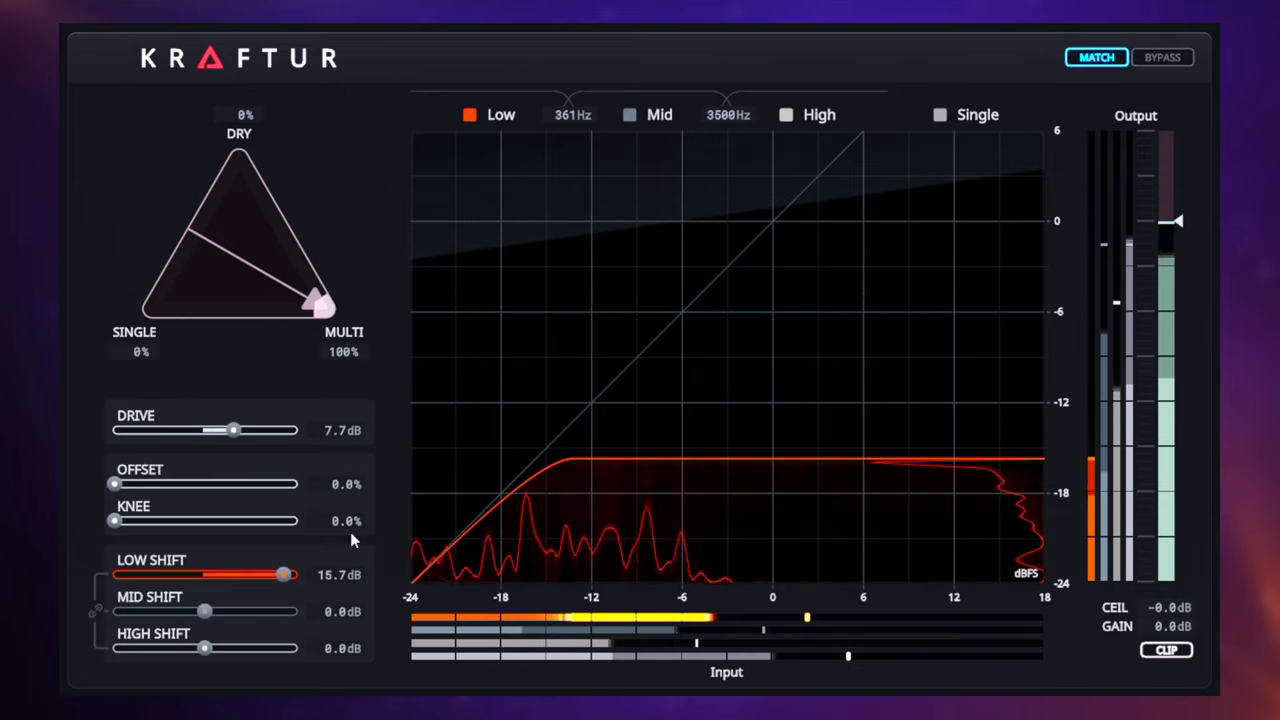
pyautogui.moveTo(285, 575); pyautogui.dragTo(256, 577)
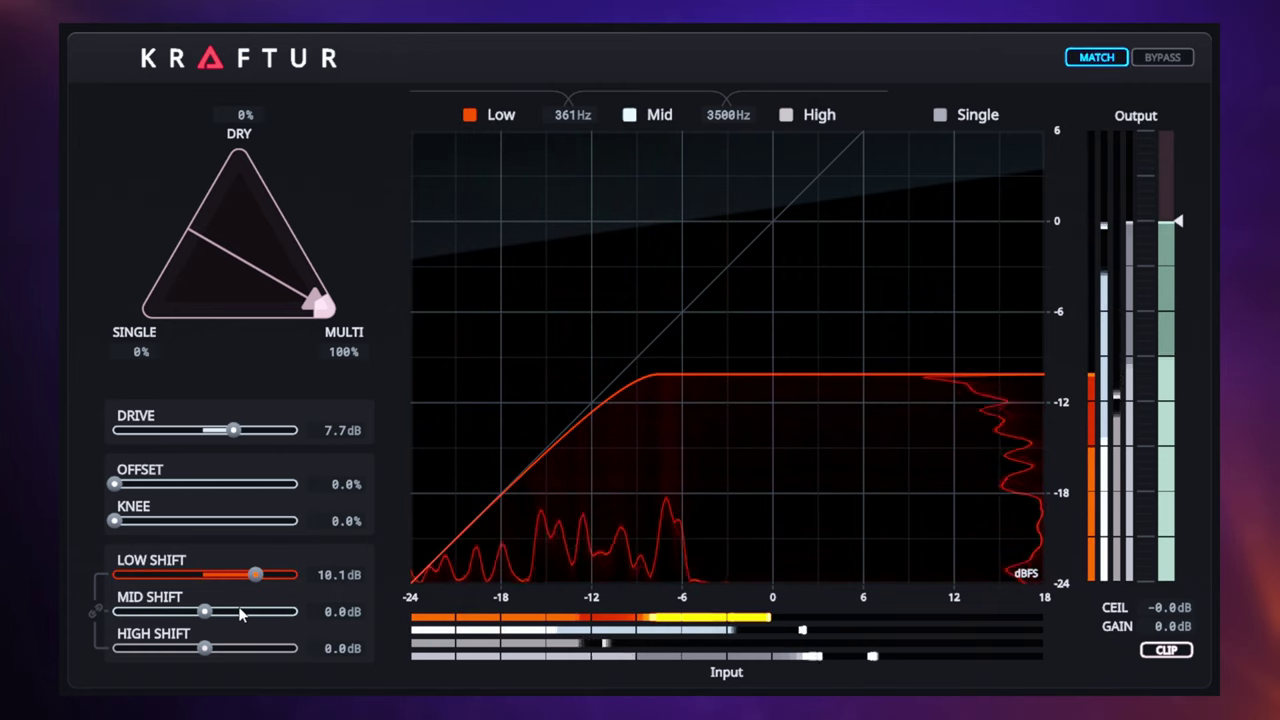
# View the Mid and High bands individually, then show all three bands together
pyautogui.click(630, 117)
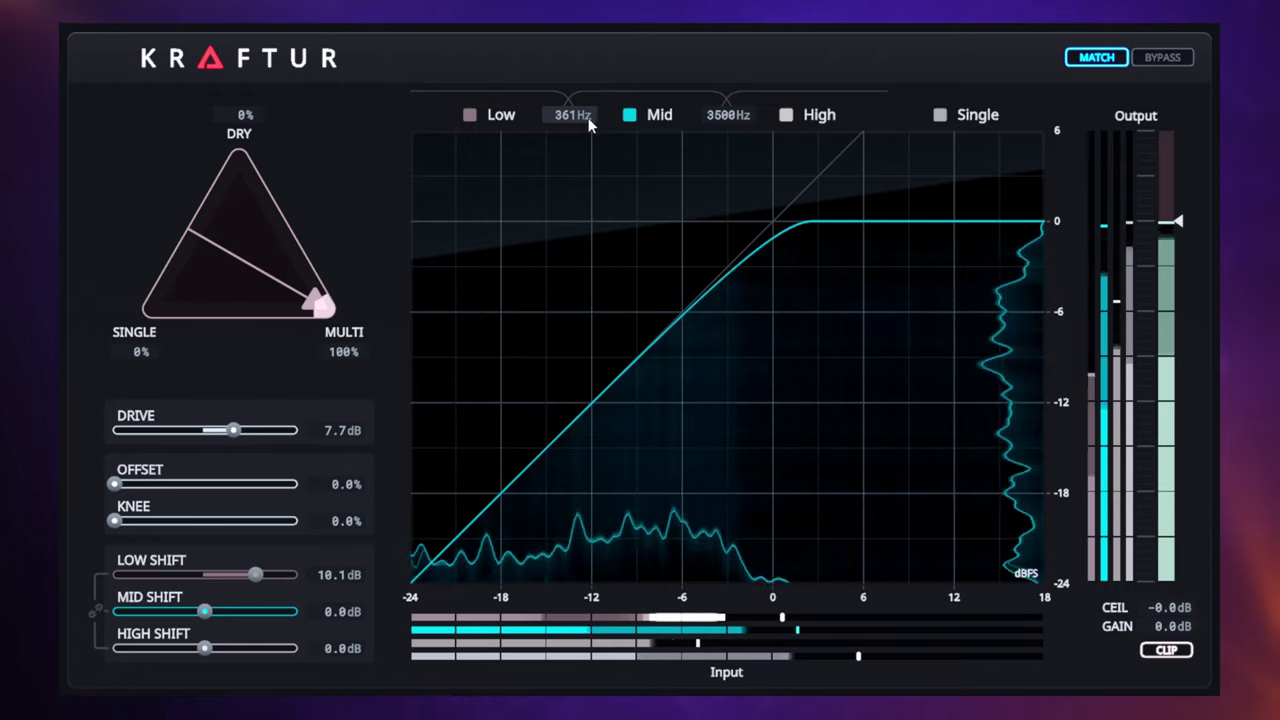
pyautogui.click(786, 116)
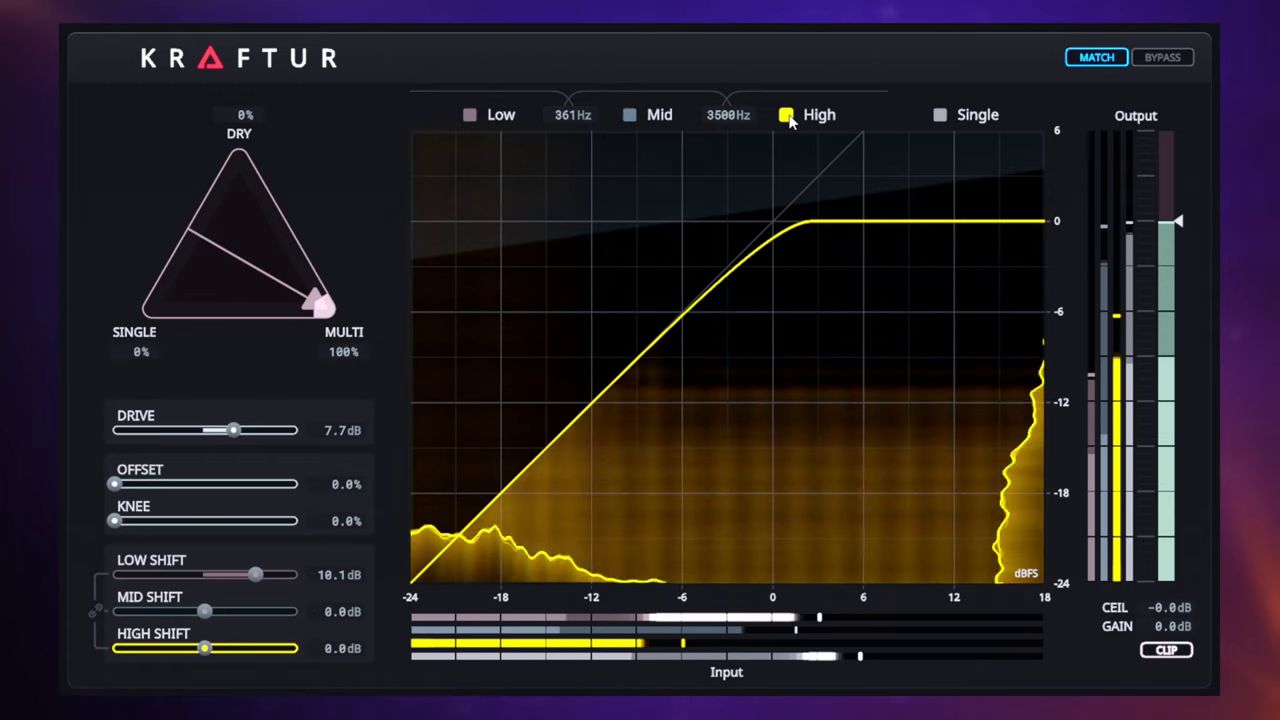
pyautogui.click(253, 558)
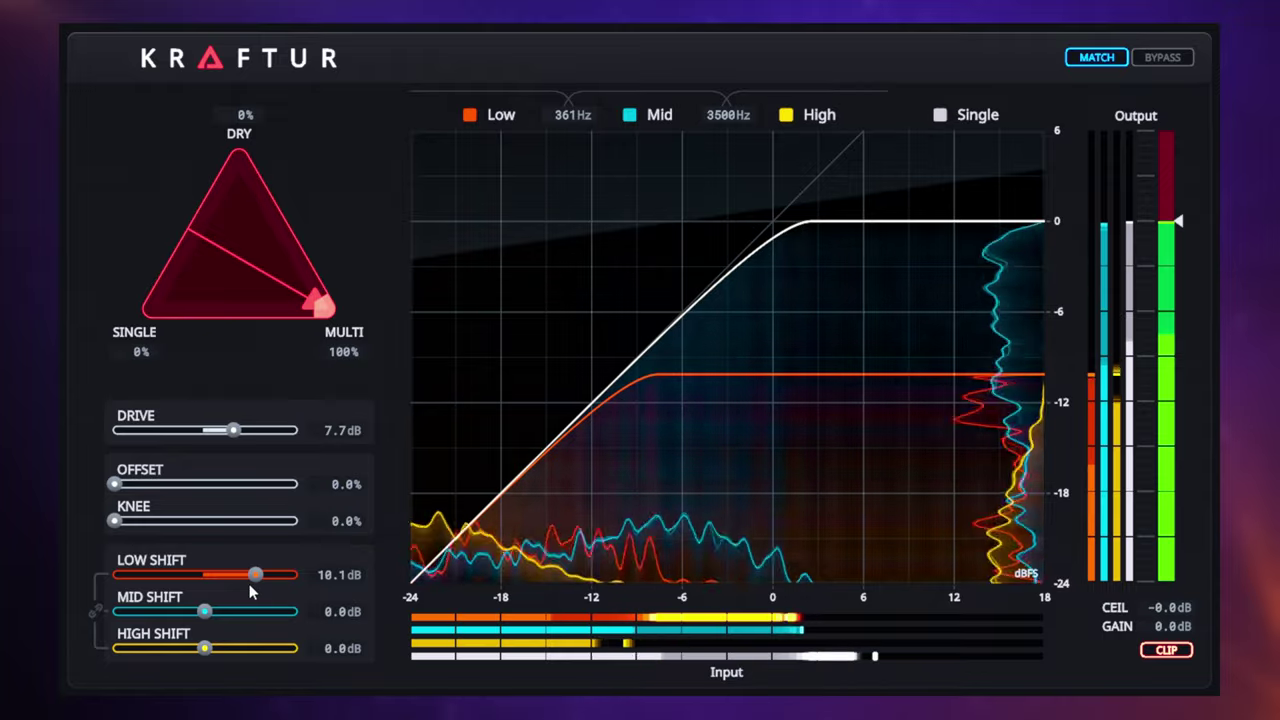
# Set the band shifts to Low 3.9 dB, Mid 3.0 dB and High about 3.7 dB
pyautogui.moveTo(252, 576)
pyautogui.mouseDown()
pyautogui.moveTo(223, 577)
pyautogui.moveTo(207, 612)
pyautogui.moveTo(219, 612)
pyautogui.mouseUp()
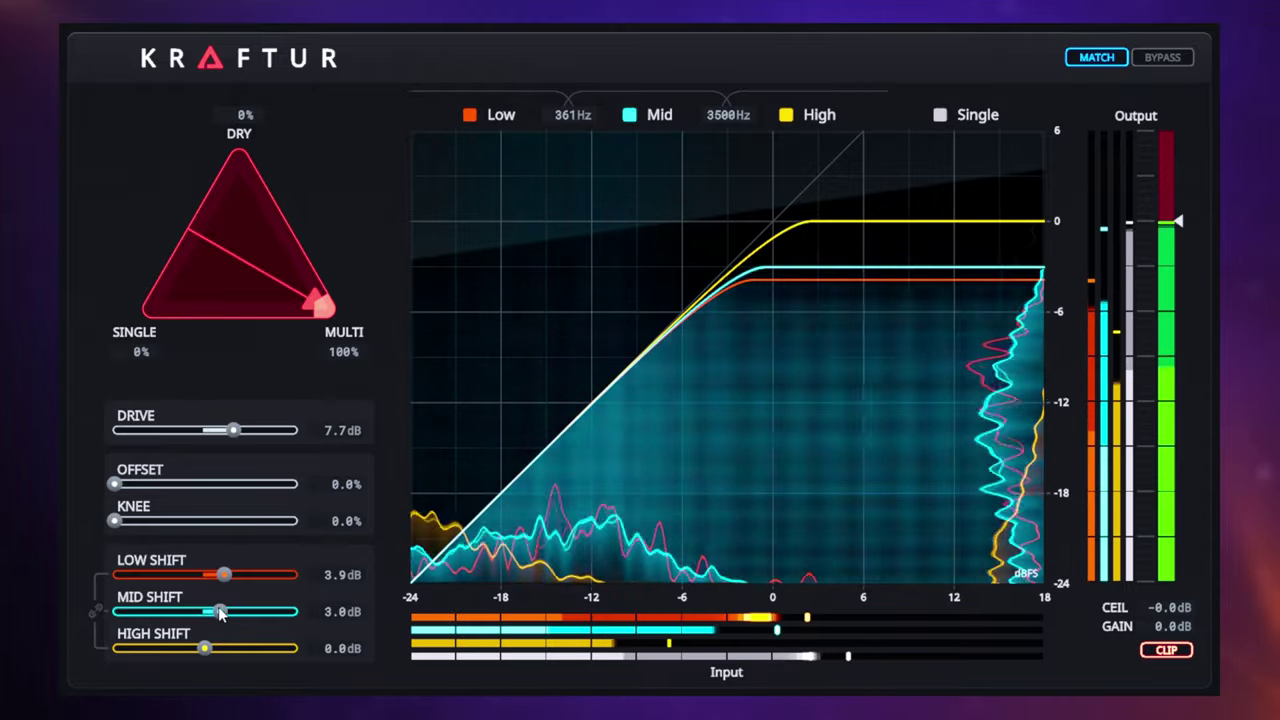
pyautogui.click(205, 649)
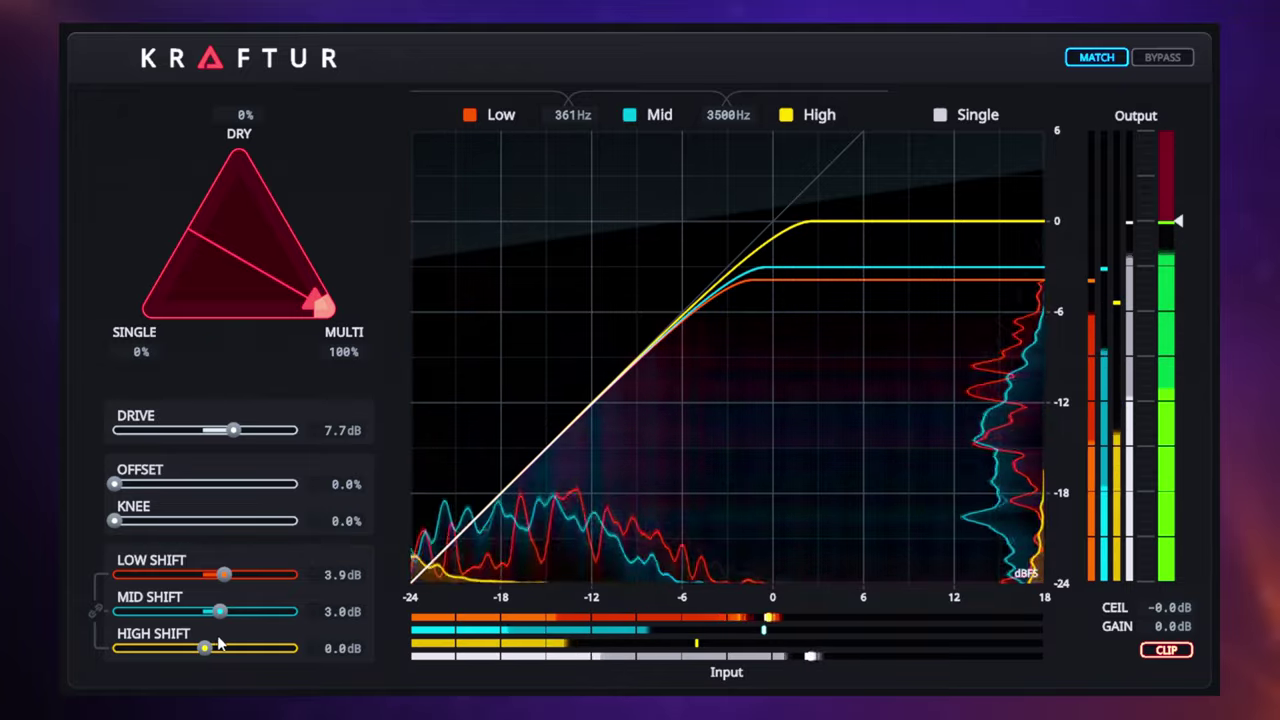
pyautogui.moveTo(207, 649); pyautogui.dragTo(222, 648)
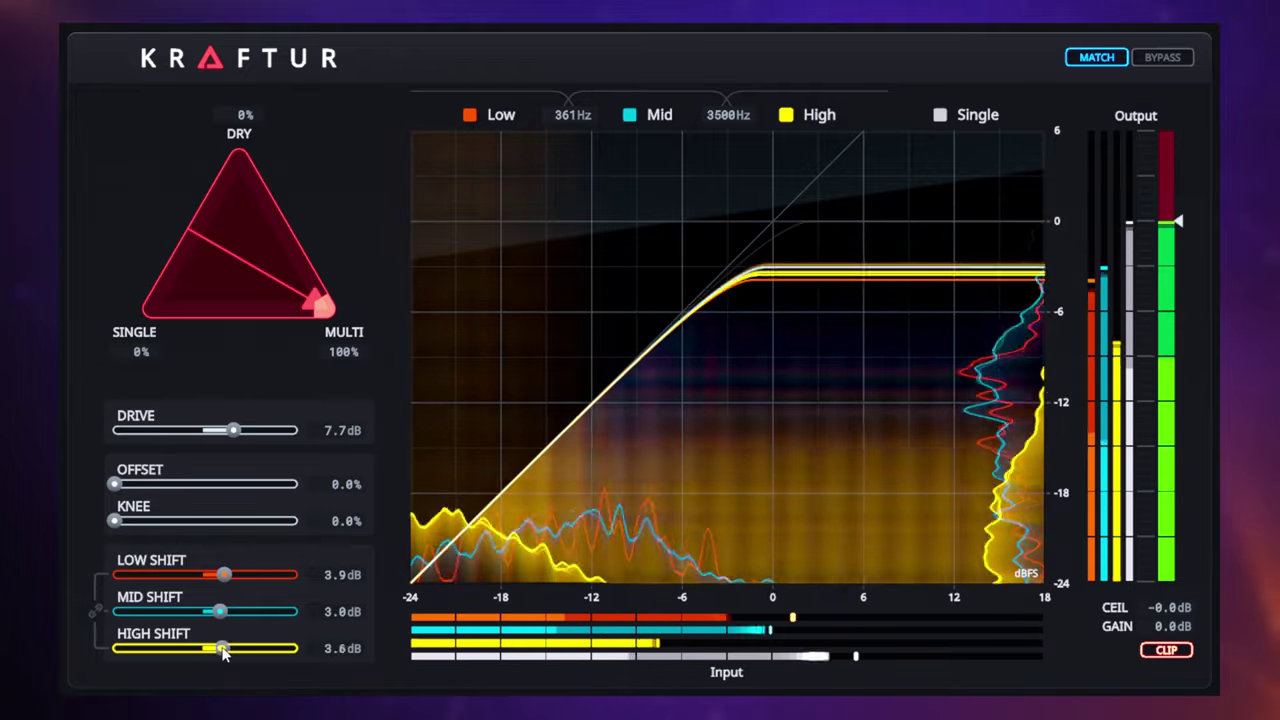